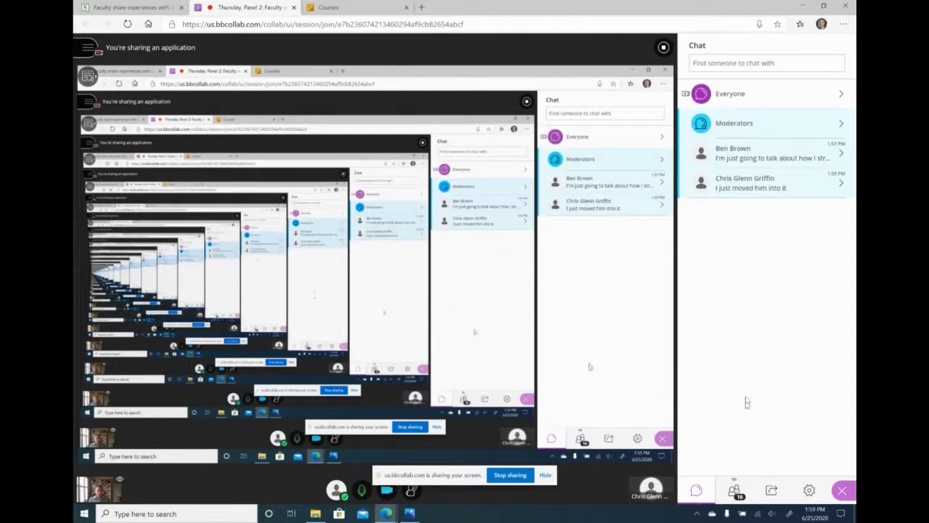
Show the Collaborate session's attendee list, look over the Brown Center blog post on the June 22 panel, and return to the session
left_click(734, 490)
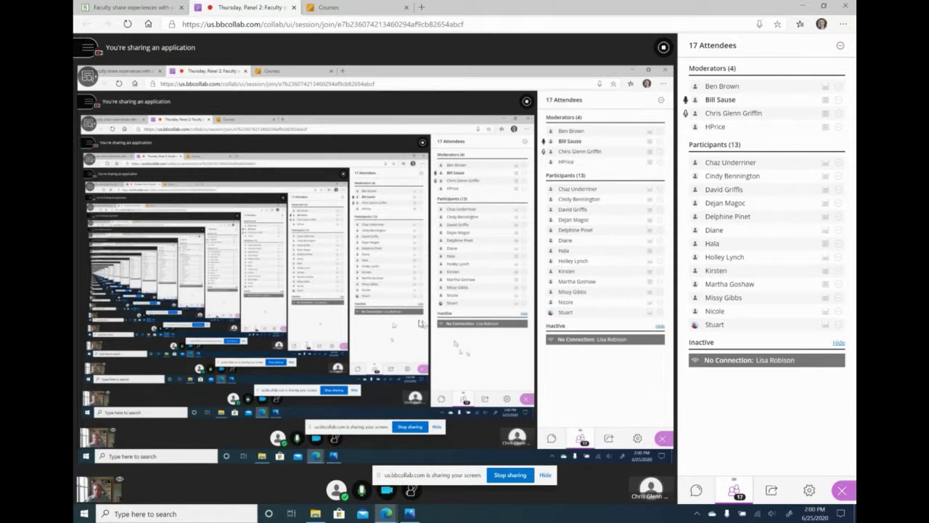
left_click(130, 7)
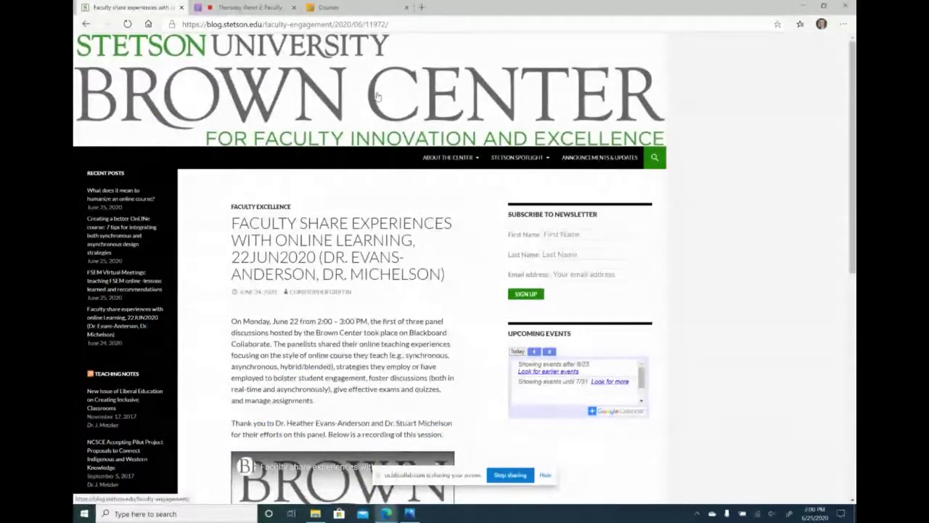
scroll(339, 258, "down", 2)
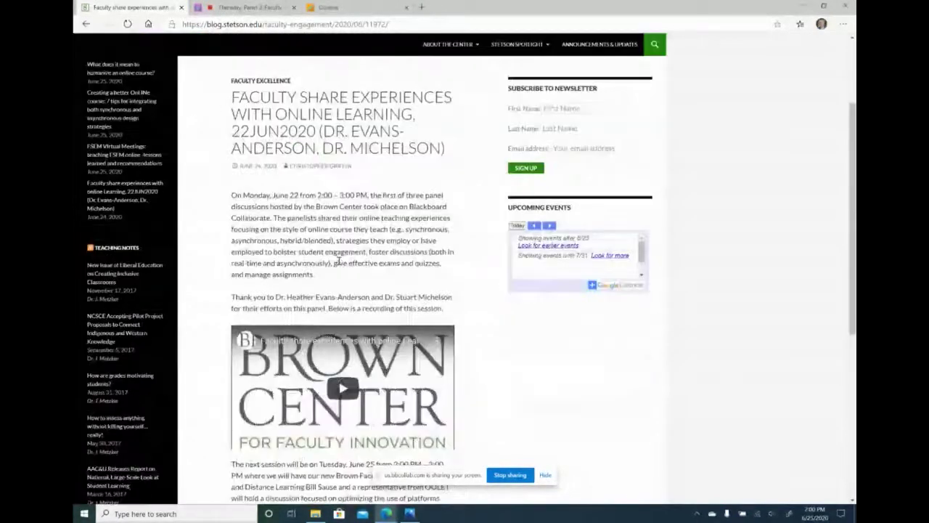
scroll(339, 260, "up", 2)
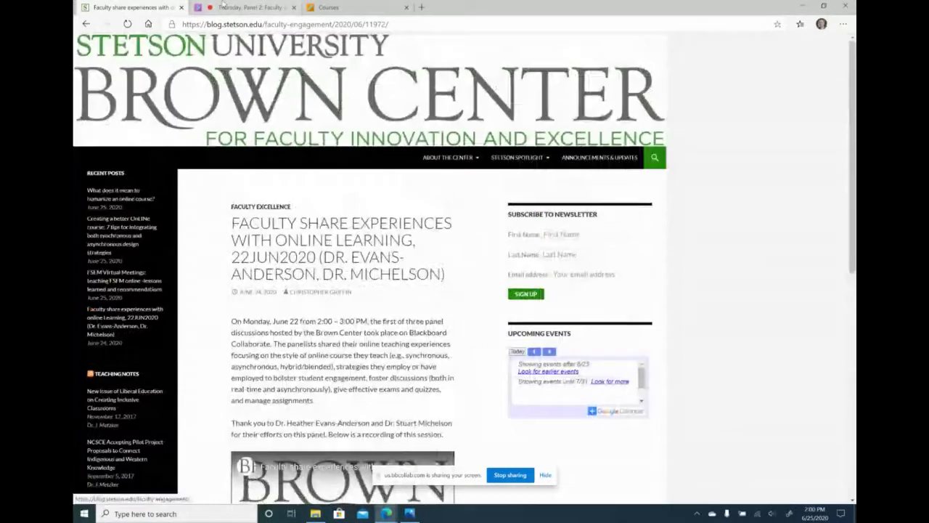
left_click(248, 6)
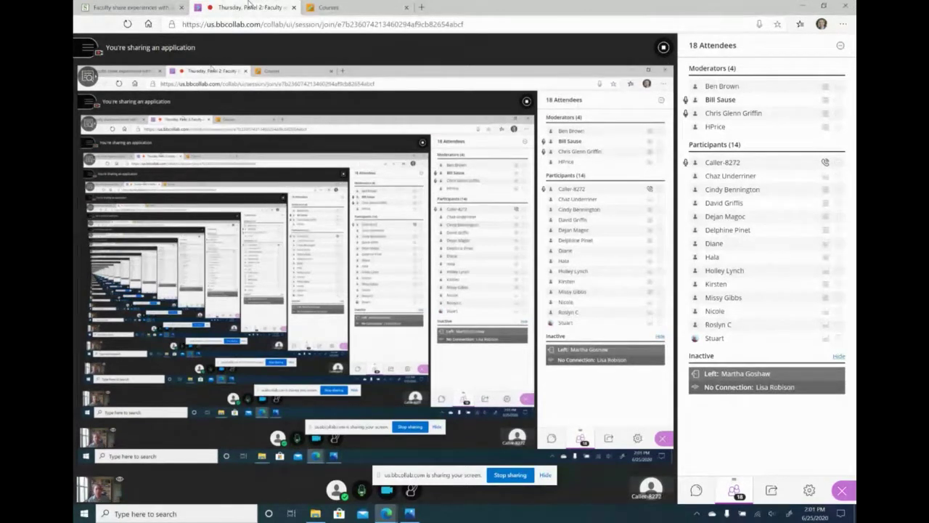
Open the Summer 2020 Programming for Analytics course from the Blackboard course list
left_click(351, 3)
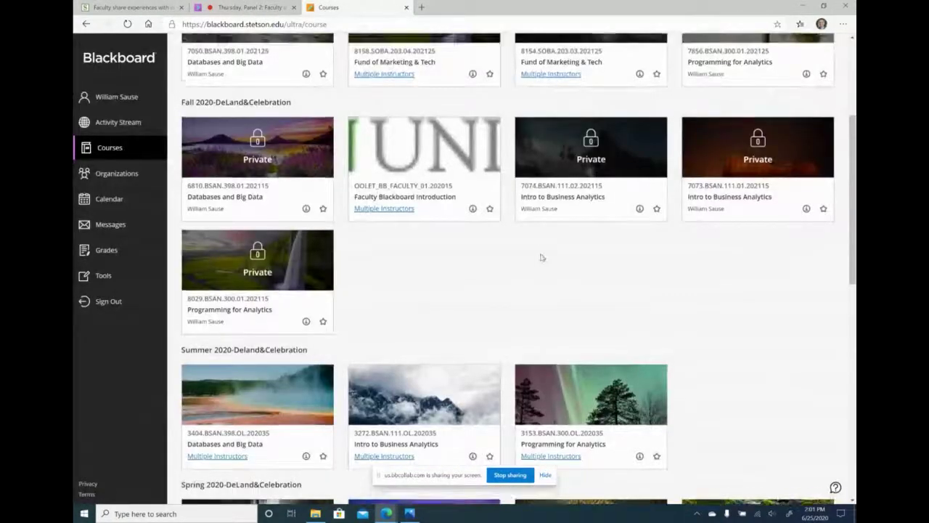
scroll(541, 257, "up", 2)
scroll(541, 257, "down", 5)
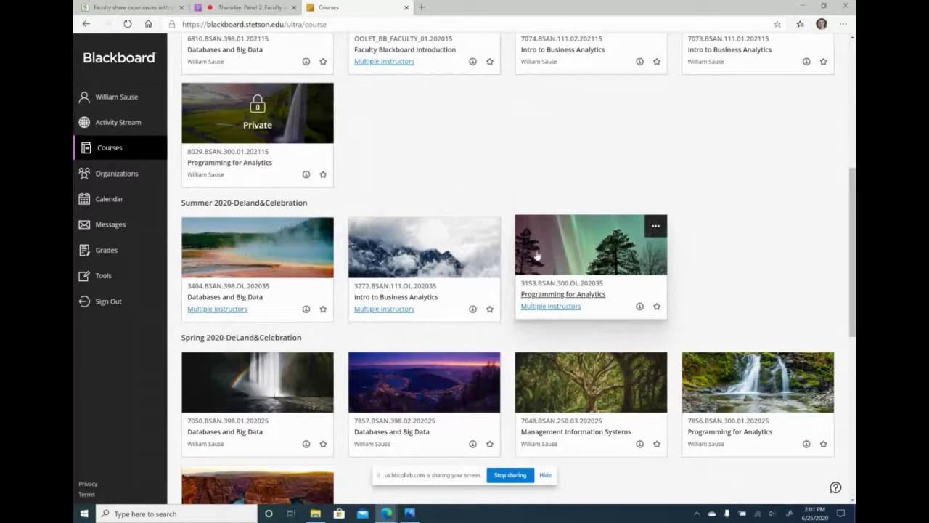
left_click(565, 297)
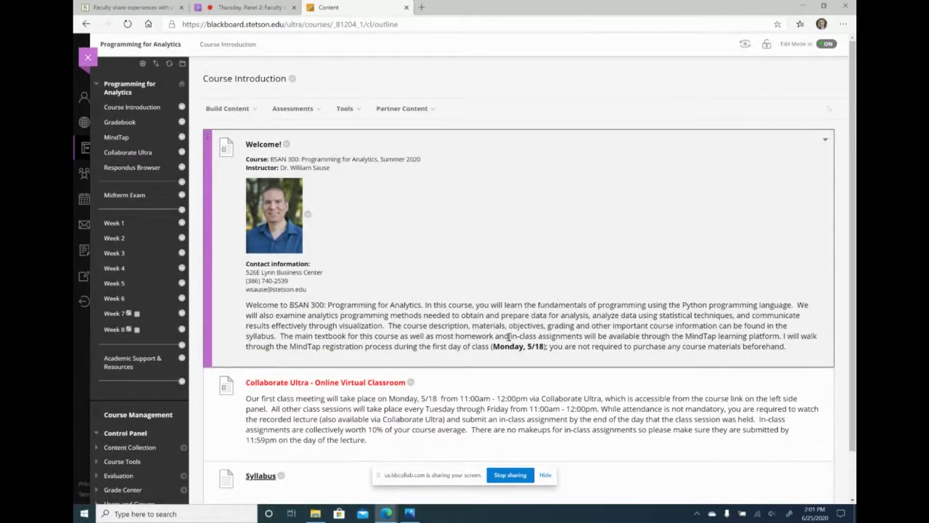
Review the Course Introduction page down to the Syllabus link, and open the course's MindTap page
scroll(509, 337, "down", 1)
scroll(508, 337, "up", 1)
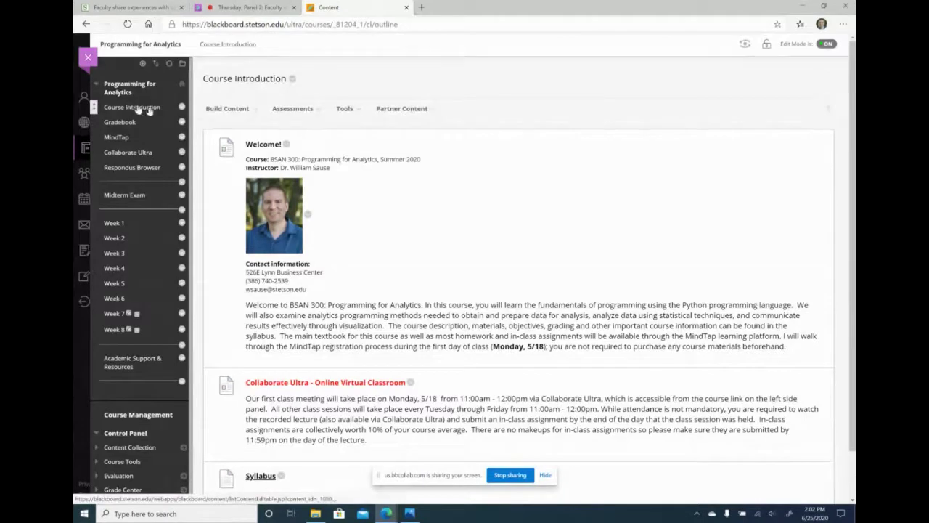
left_click(227, 109)
scroll(585, 283, "down", 1)
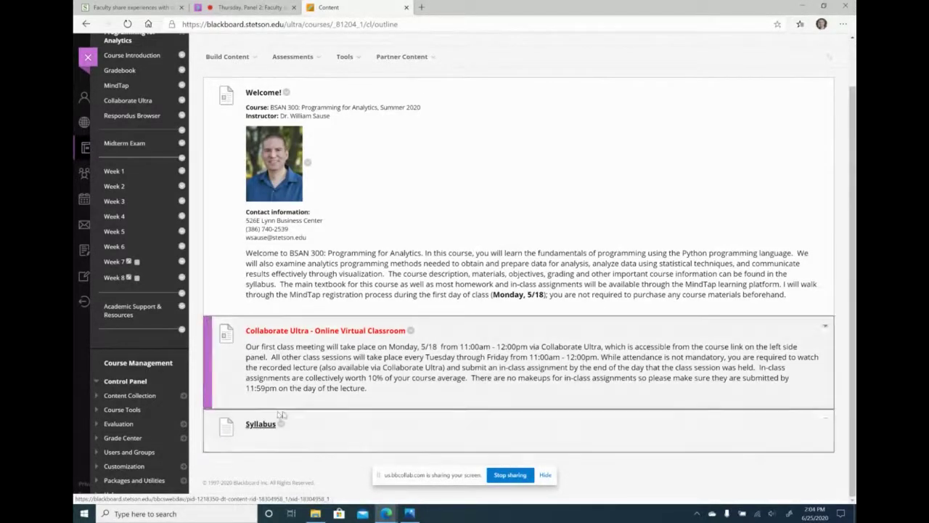
scroll(124, 116, "up", 1)
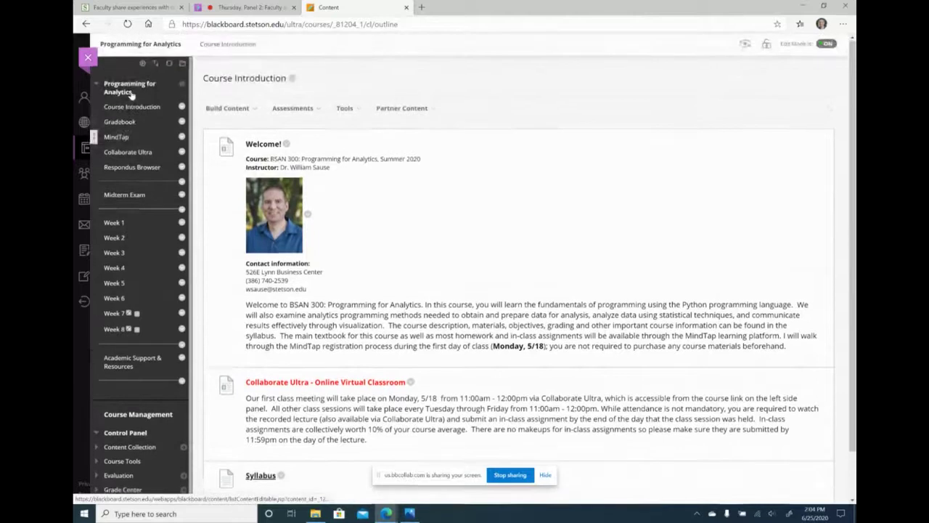
left_click(114, 139)
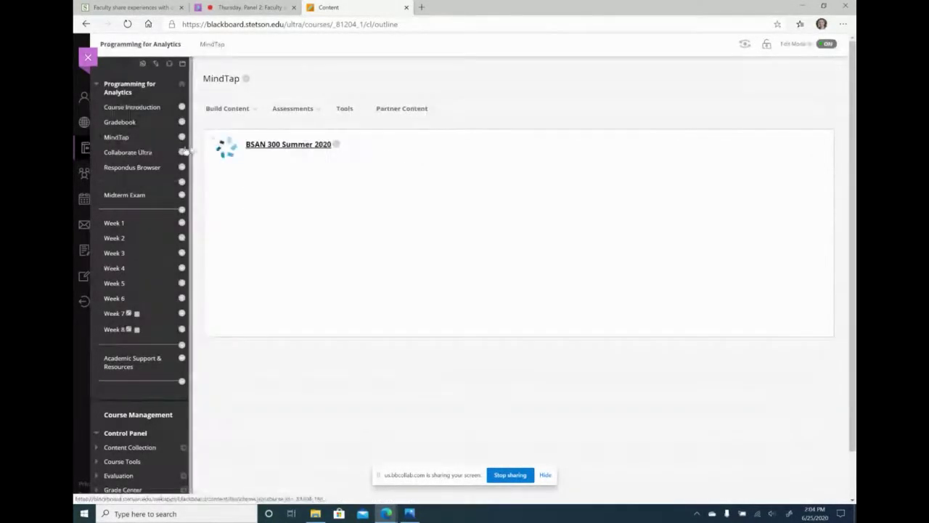
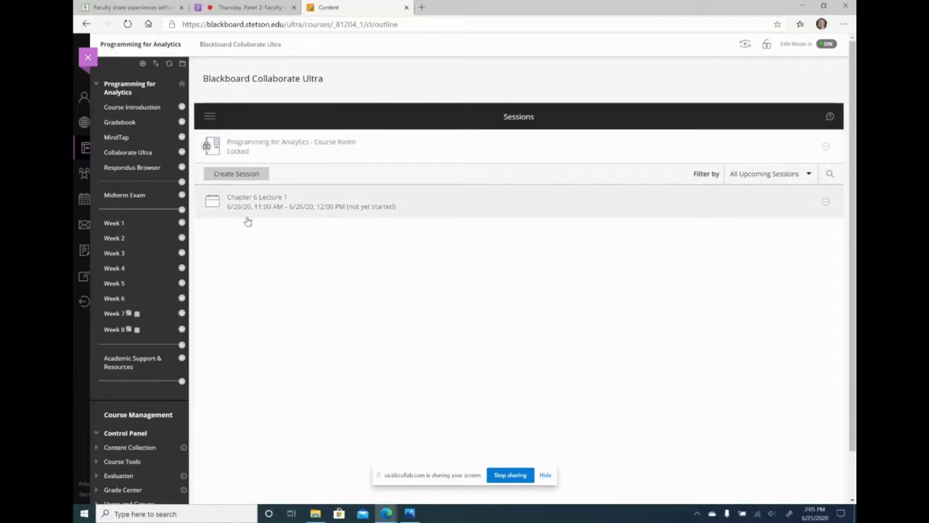
Show the recordings in Blackboard Collaborate Ultra and browse both pages of recorded chapter lectures
left_click(208, 118)
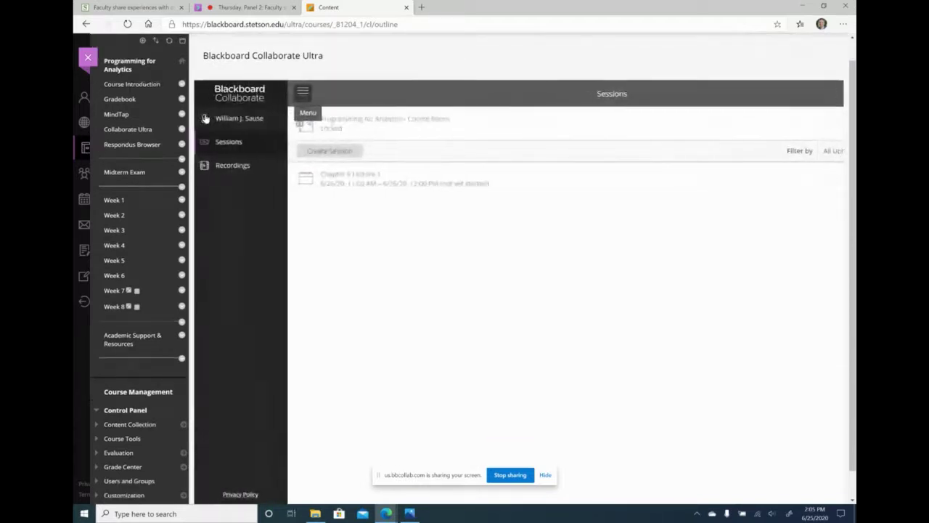
left_click(242, 168)
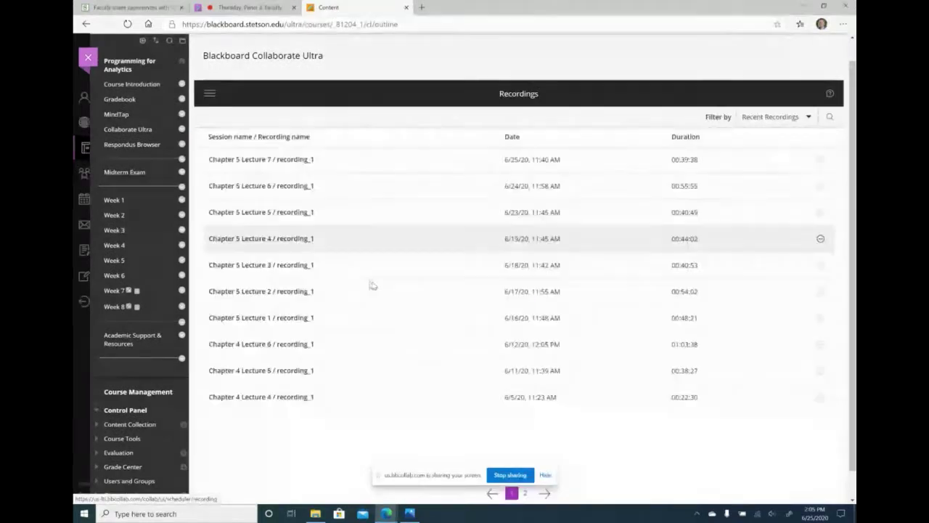
scroll(316, 225, "down", 1)
scroll(318, 286, "up", 2)
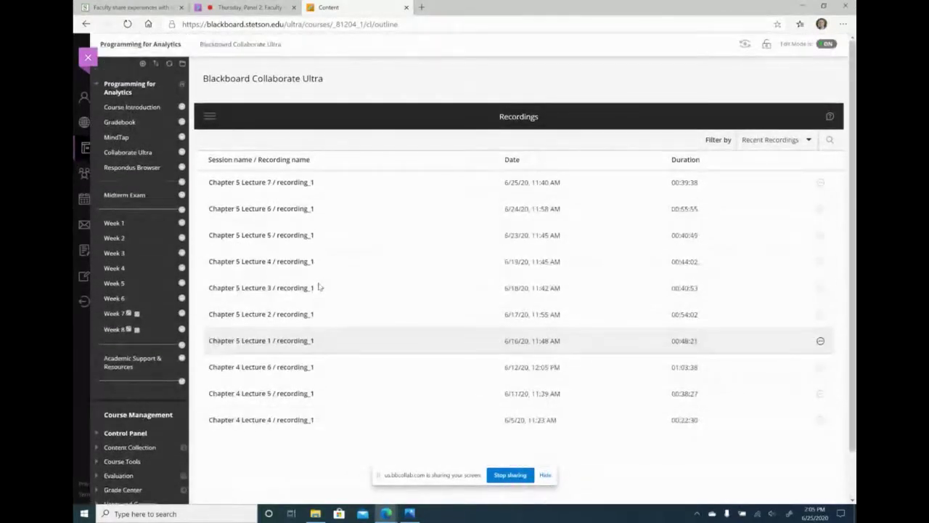
scroll(320, 287, "down", 2)
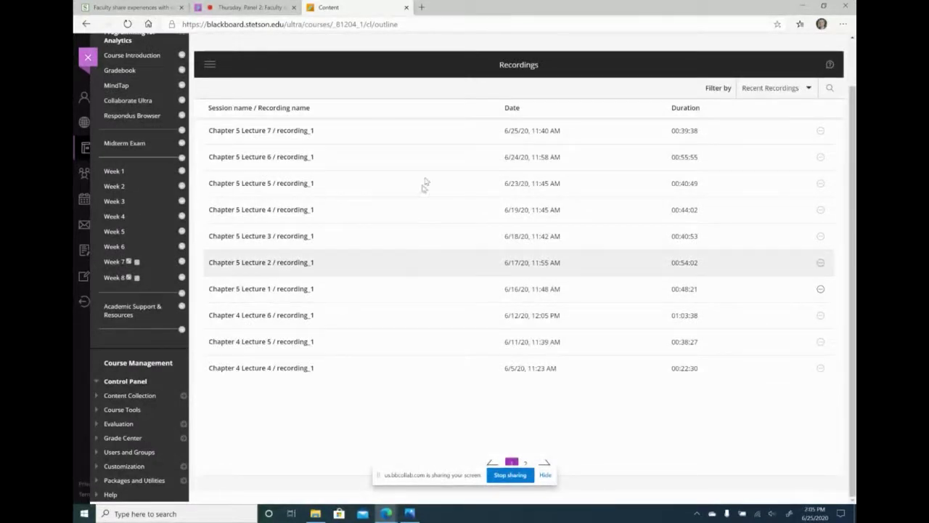
left_click(524, 464)
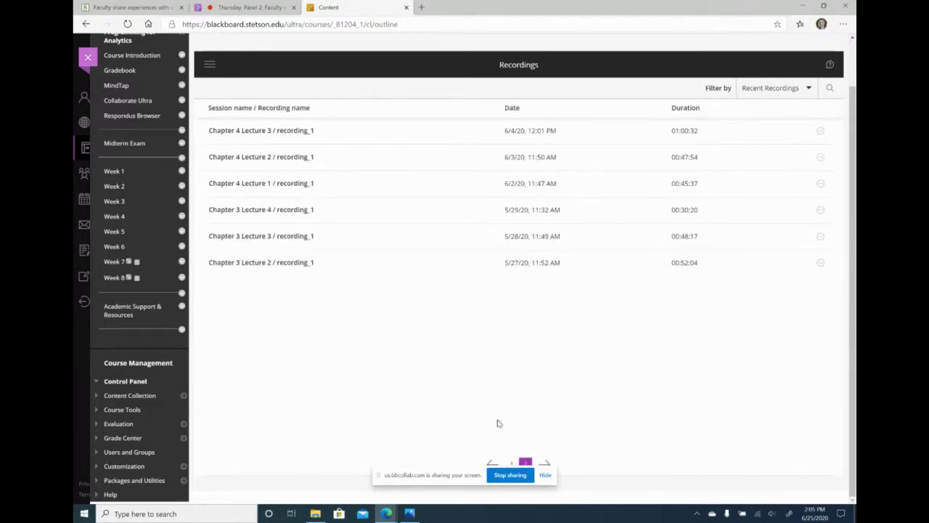
left_click(511, 463)
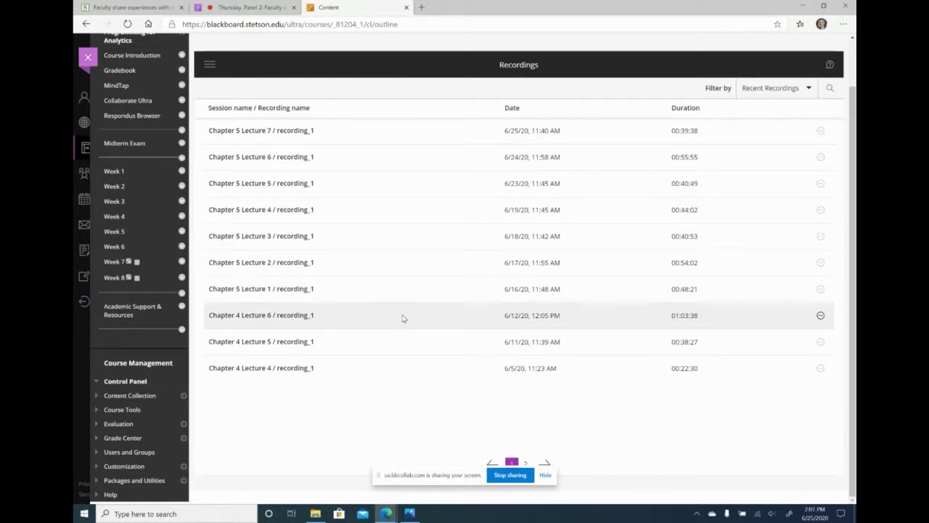
scroll(148, 197, "up", 2)
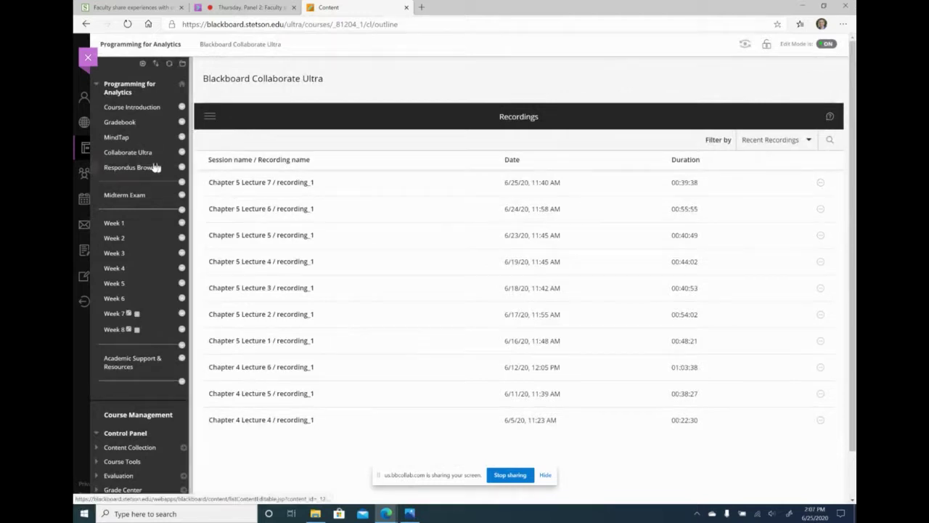
View the Respondus Browser page and the contents of the Week 1 page
left_click(125, 167)
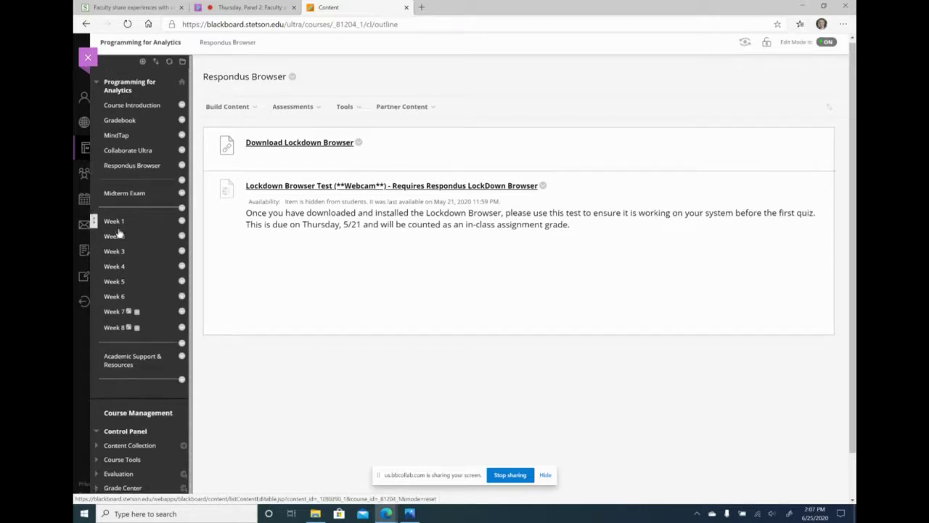
scroll(119, 232, "down", 1)
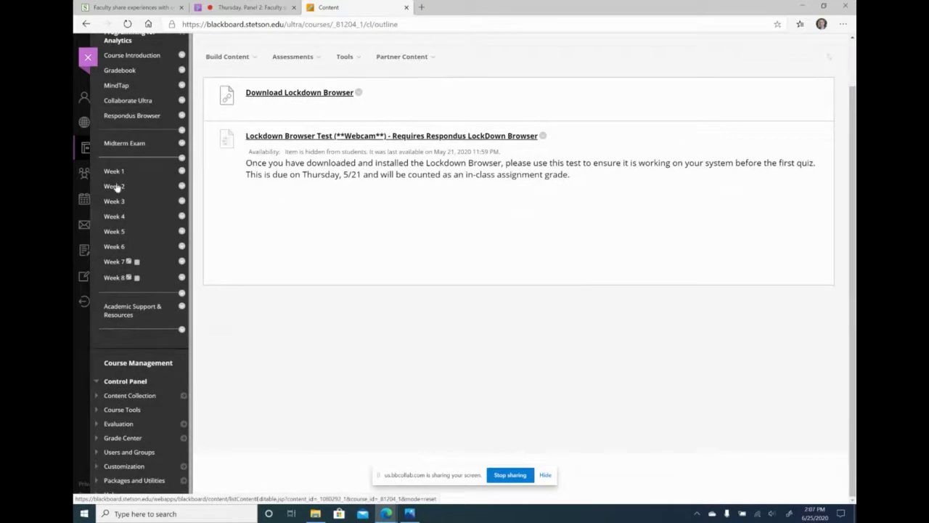
left_click(114, 172)
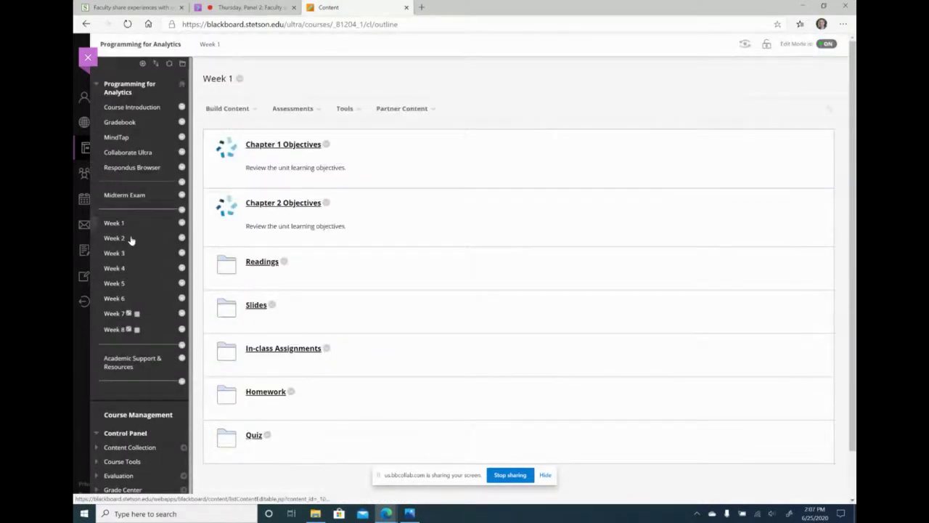
scroll(131, 241, "down", 1)
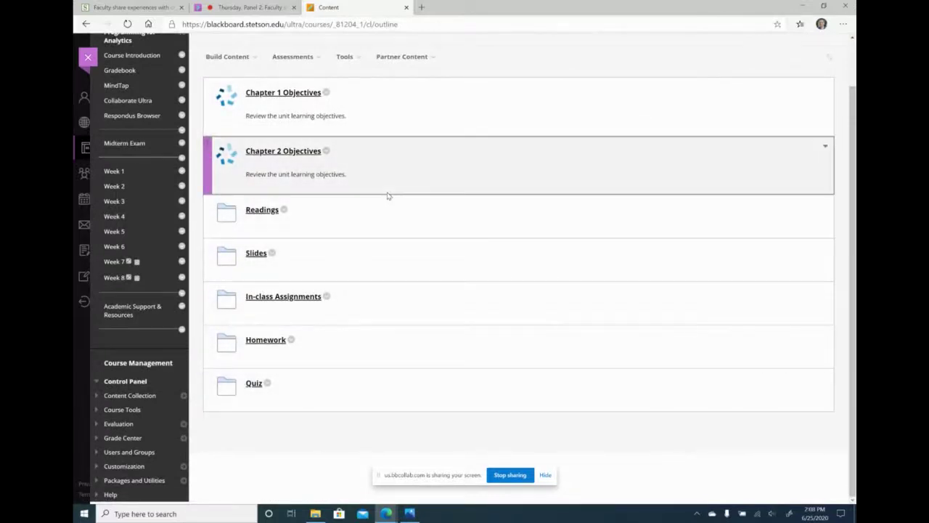
Open the Week 2 page, view the Chapter 3 Objectives in MindTap, and close them
left_click(116, 186)
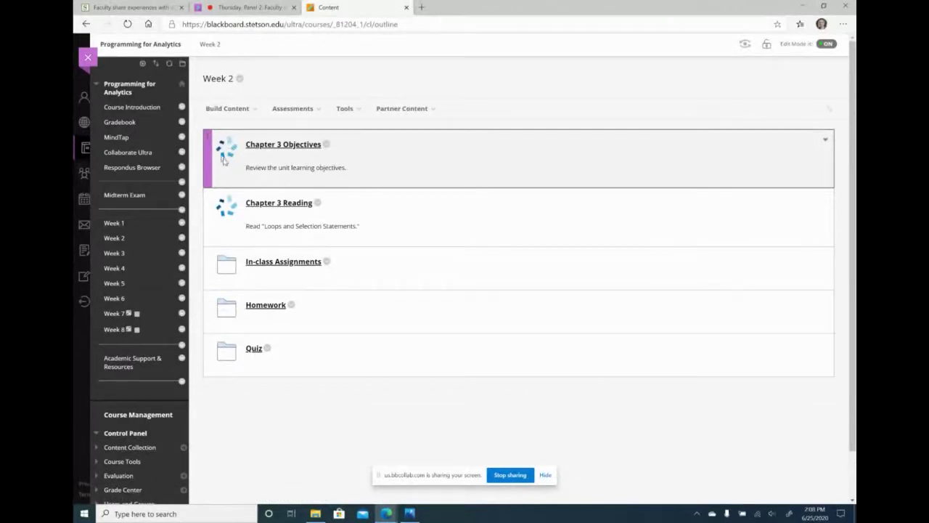
left_click(281, 146)
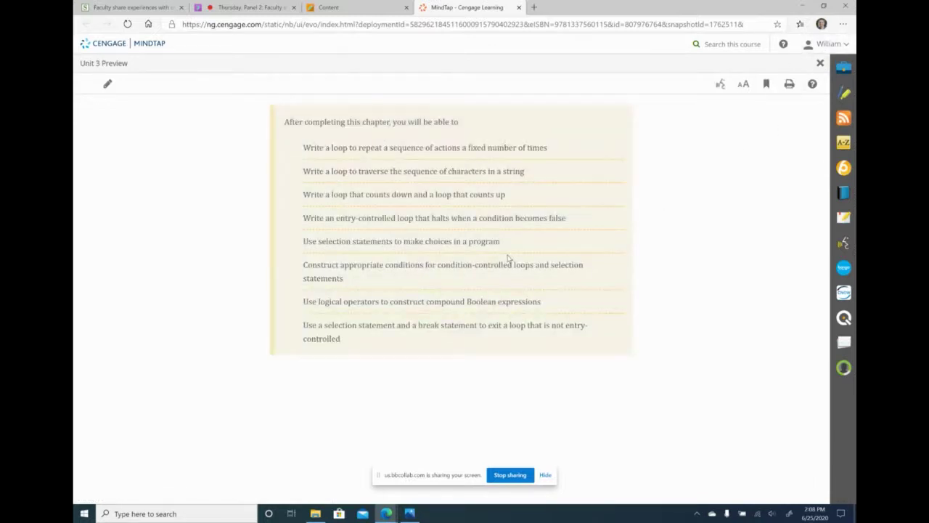
left_click(519, 8)
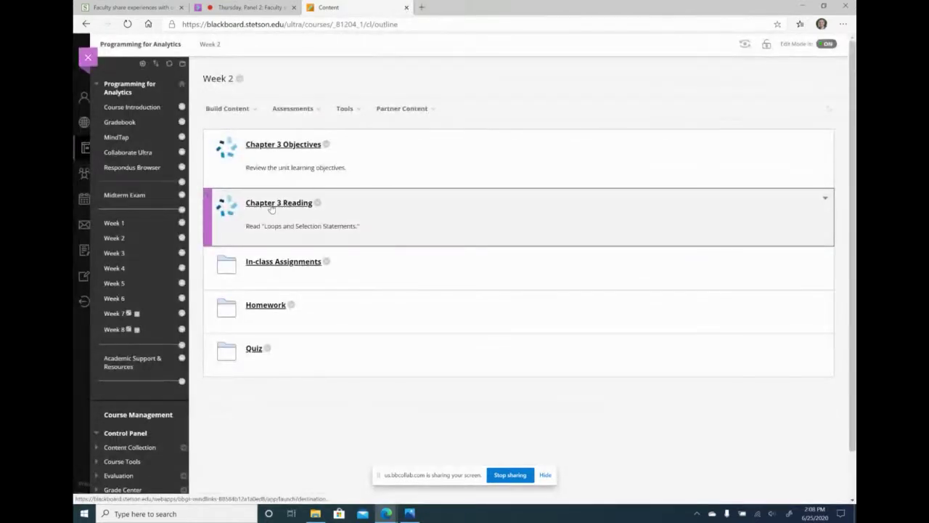
Open Programming Exercise 3.1 from the Exercises folder in Week 2's In-class Assignments
left_click(284, 263)
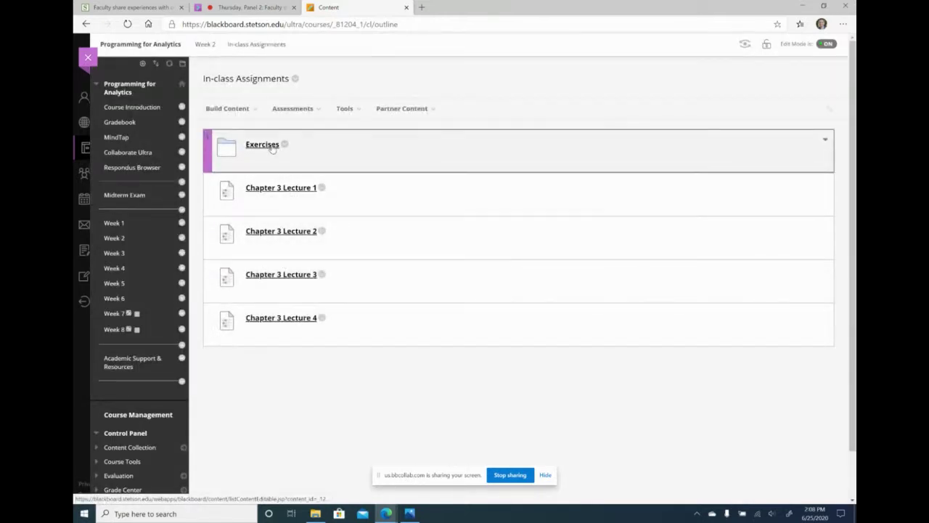
left_click(263, 145)
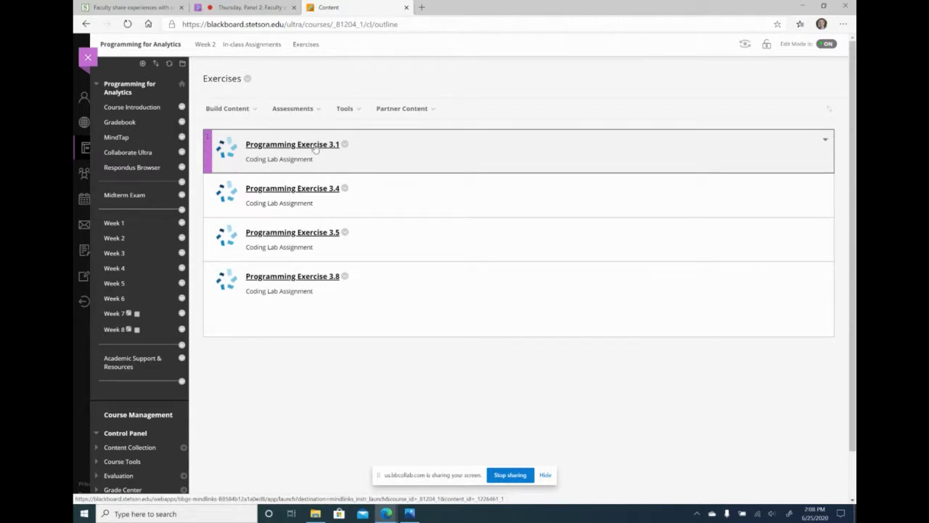
left_click(315, 148)
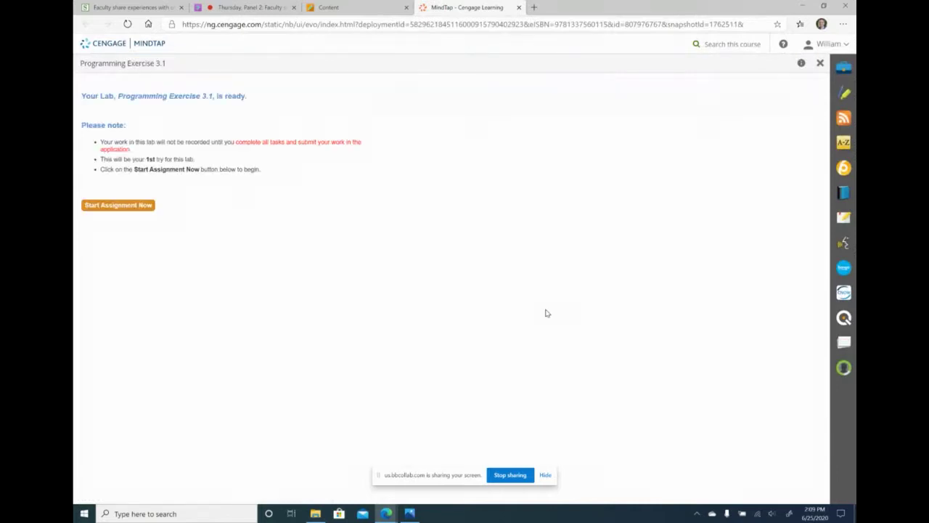
Start the Programming Exercise 3.1 lab, examine its instructions, code and tasks, and close MindTap
left_click(125, 209)
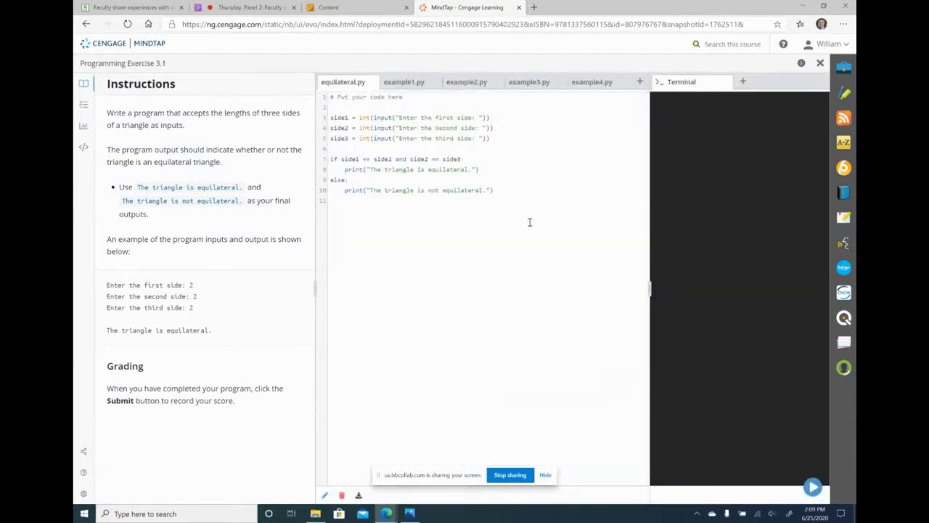
left_click(85, 106)
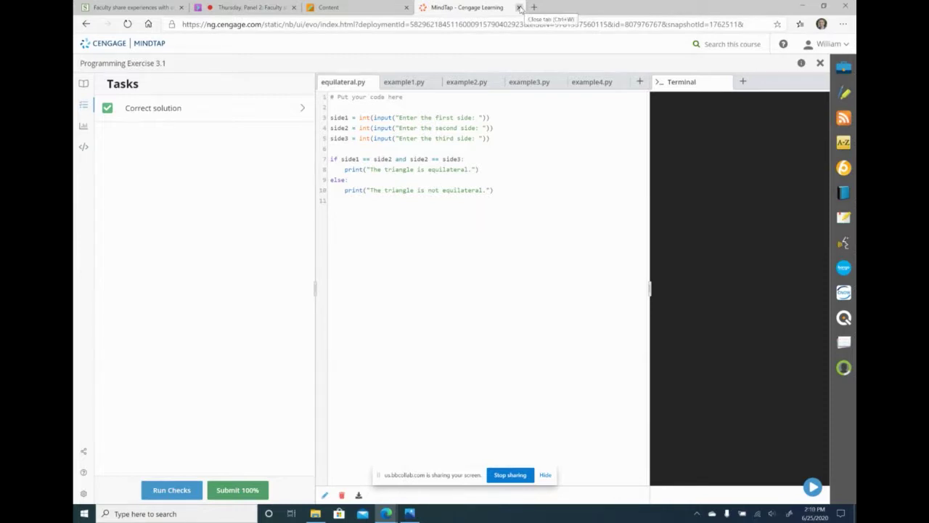
left_click(519, 7)
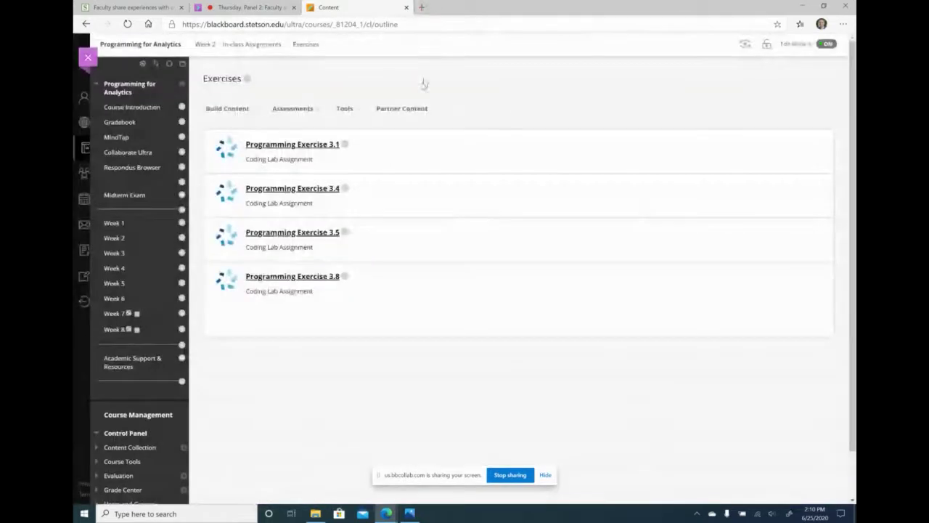
View the contents of the Week 3 page and return to the Collaborate session
left_click(115, 253)
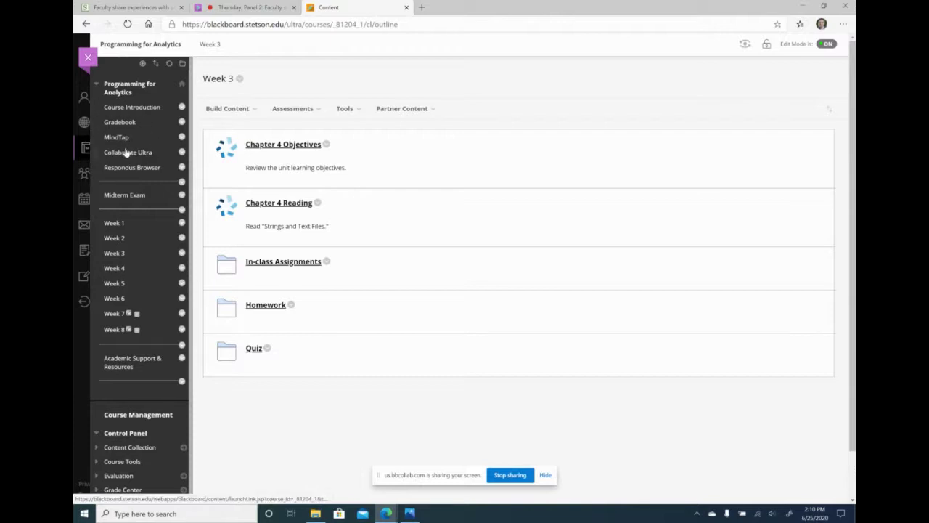
left_click(225, 6)
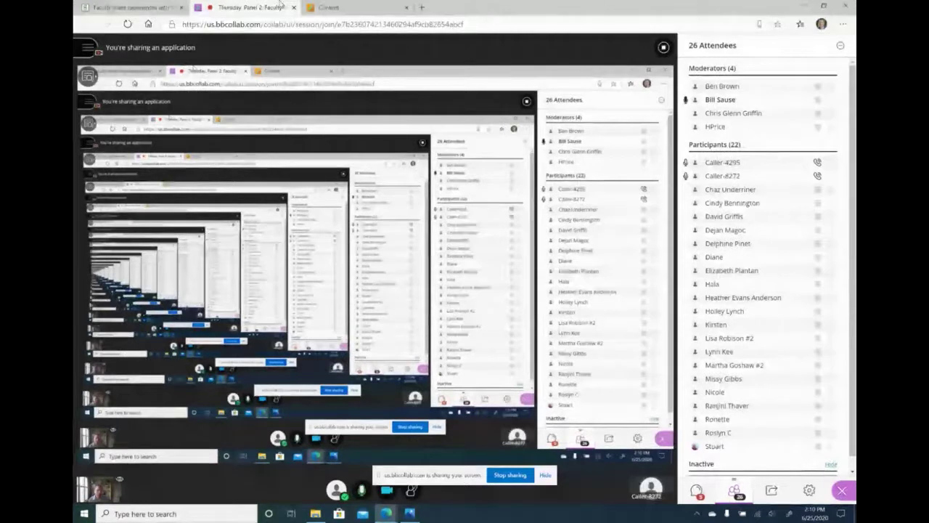
Open the Everyone chat in the Collaborate session and read the attendees' messages
left_click(697, 491)
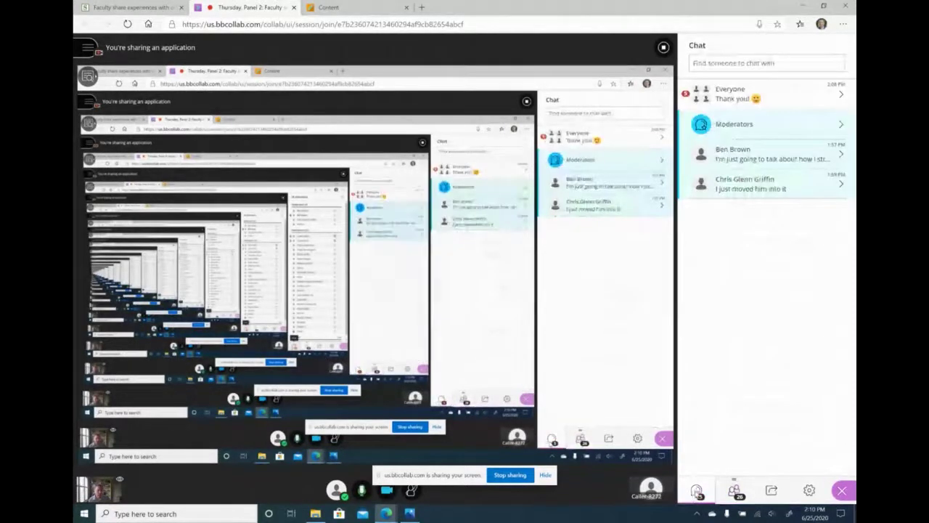
left_click(721, 88)
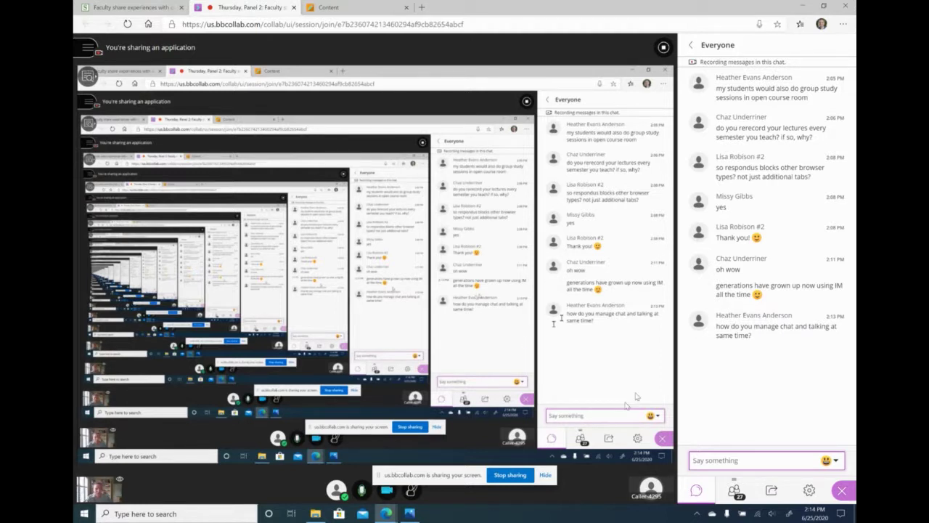
left_click(415, 498)
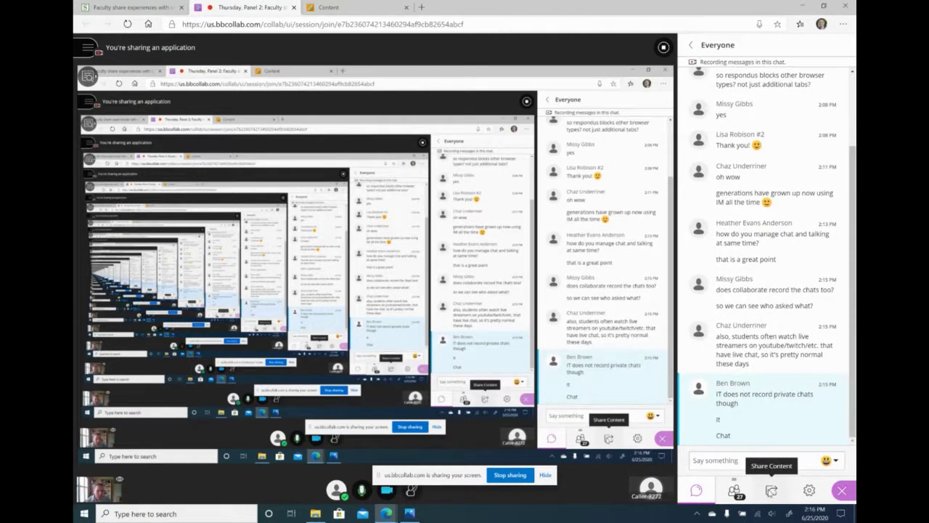
View the Share Content options, including Share Blank Whiteboard, and return to the Everyone chat
left_click(773, 490)
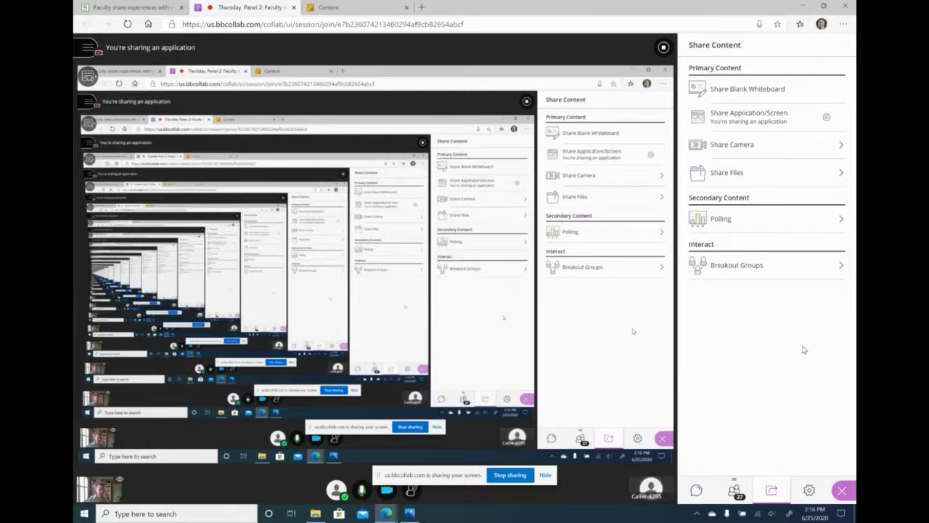
left_click(747, 89)
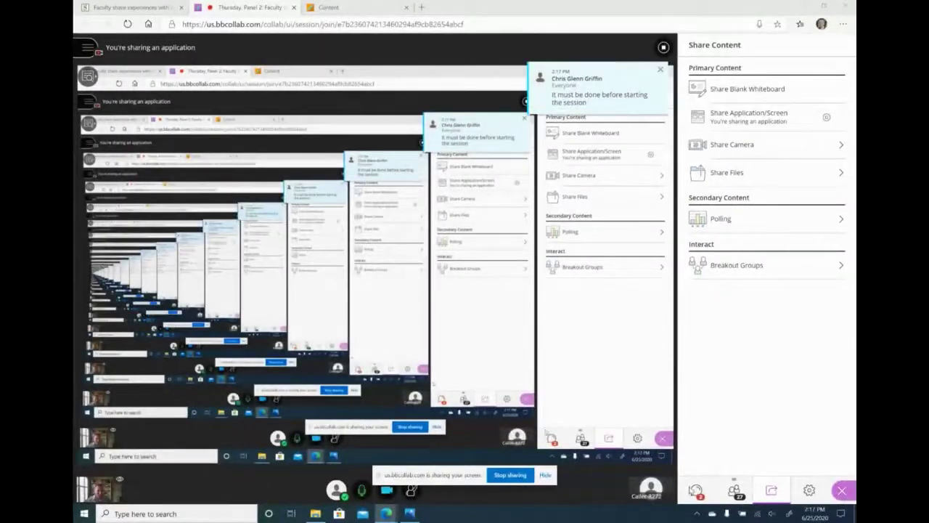
left_click(694, 492)
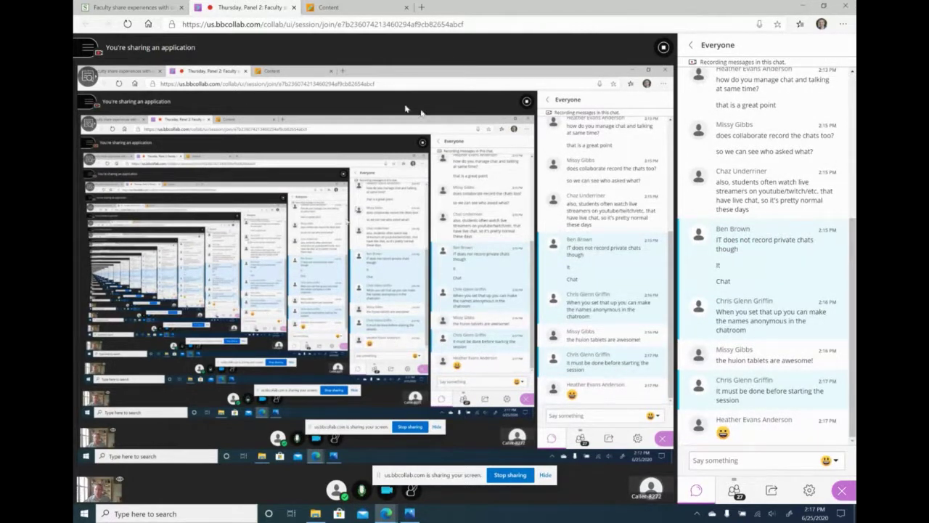
Open Chapter 4 Quiz 1 from the Blackboard course's Week 3 Quiz folder for editing and examine its instructions and random blocks
left_click(330, 8)
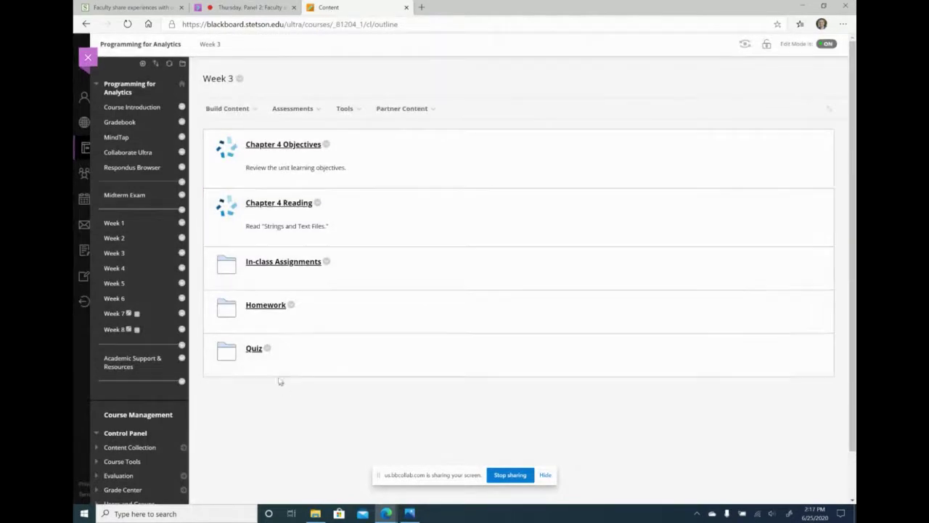
left_click(254, 349)
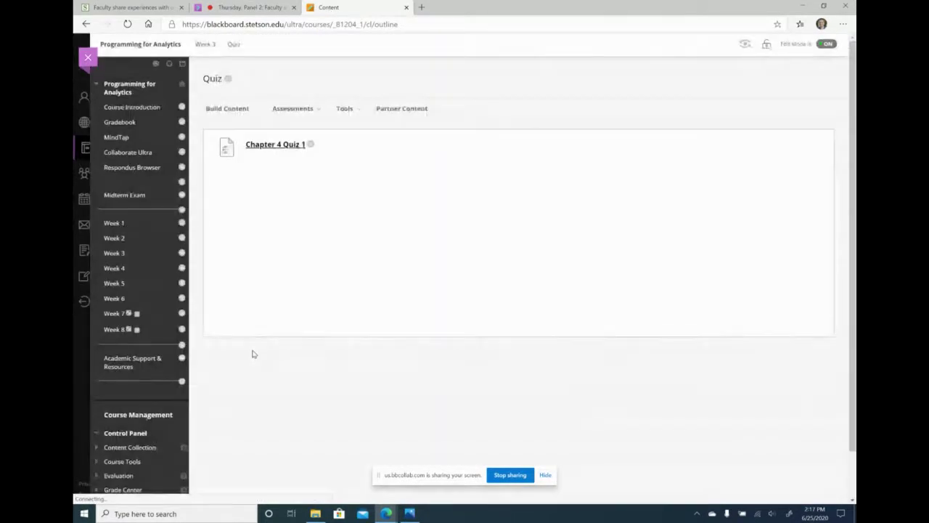
left_click(311, 145)
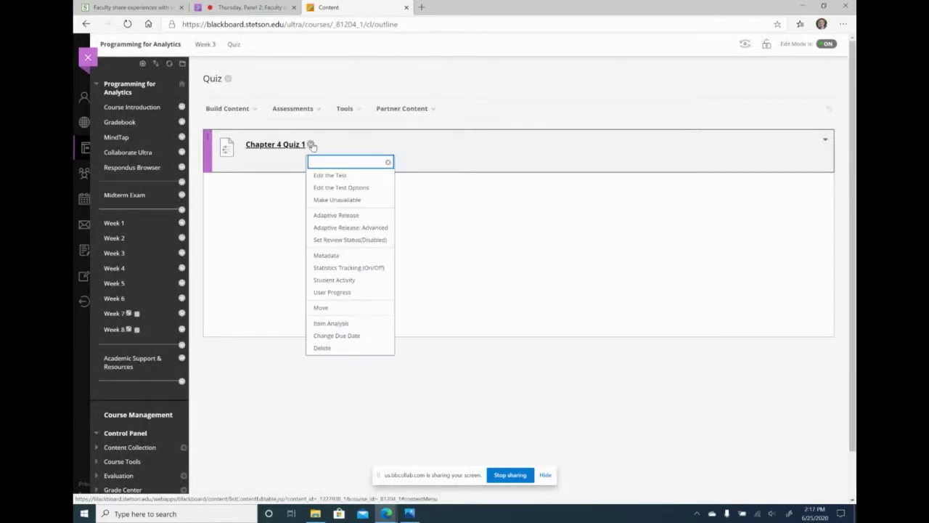
left_click(336, 179)
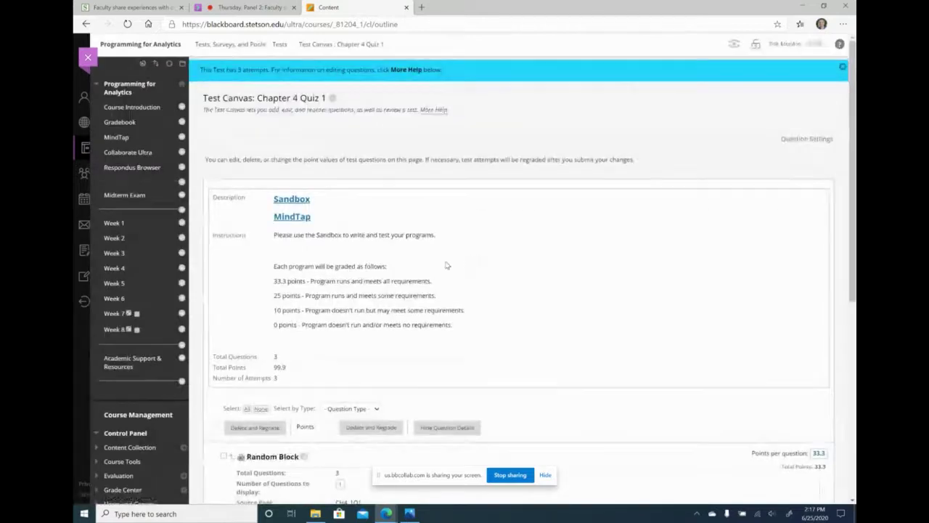
scroll(446, 265, "down", 5)
scroll(447, 265, "down", 1)
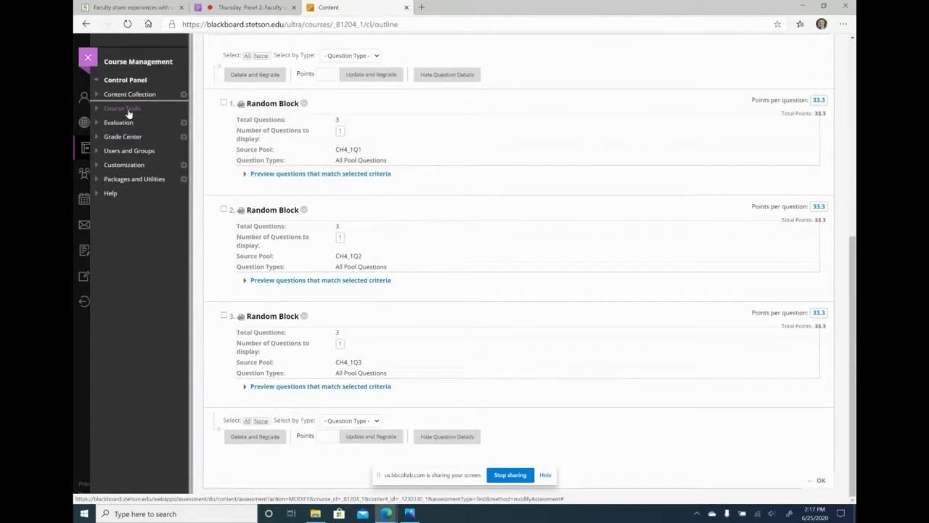
Open the course's question pools under Tests, Surveys, and Pools and look through the pool list
left_click(127, 112)
scroll(139, 303, "down", 1)
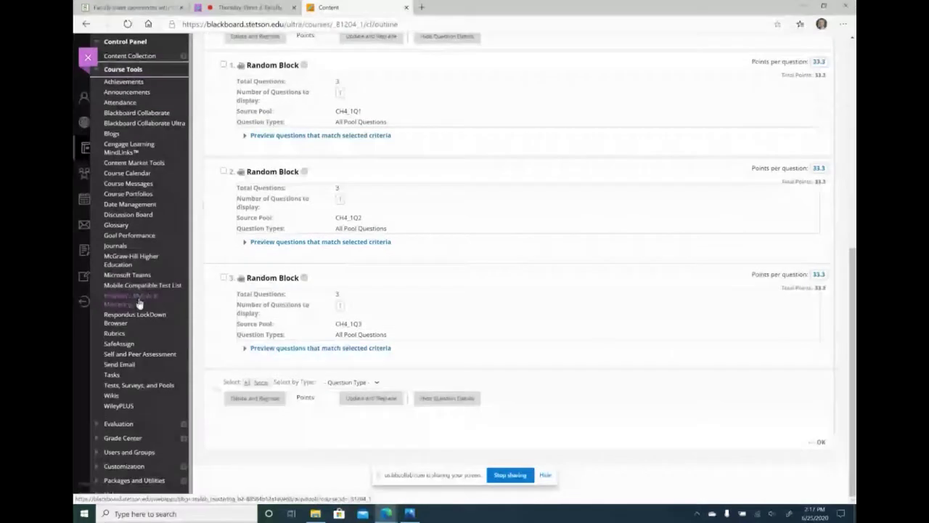
left_click(145, 385)
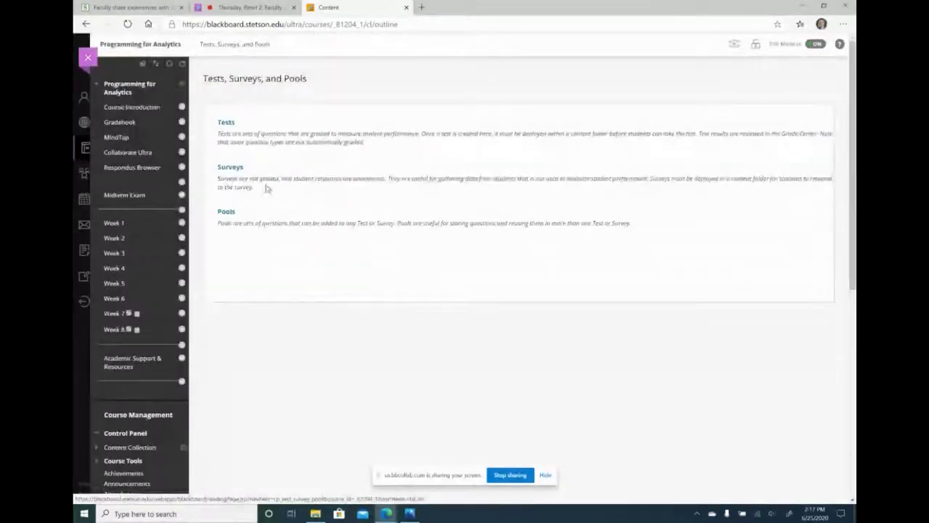
left_click(225, 214)
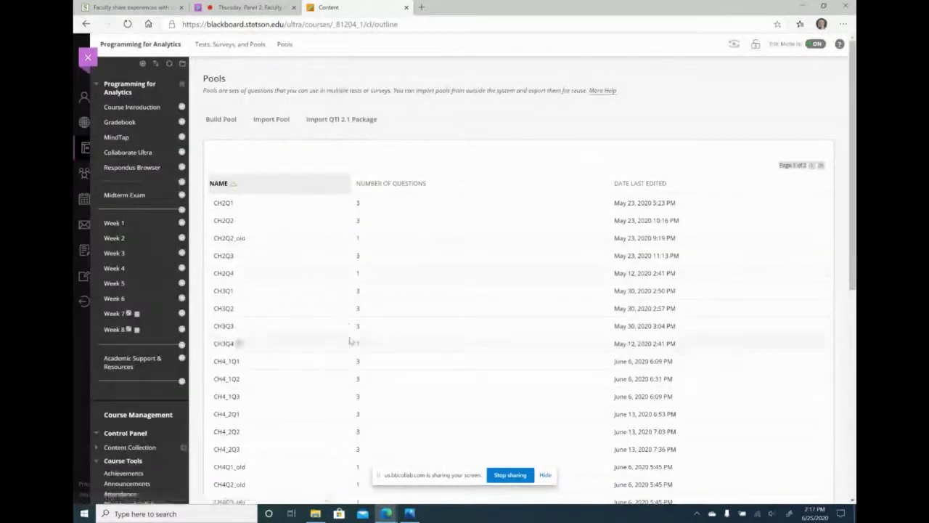
scroll(349, 339, "down", 4)
scroll(350, 340, "down", 1)
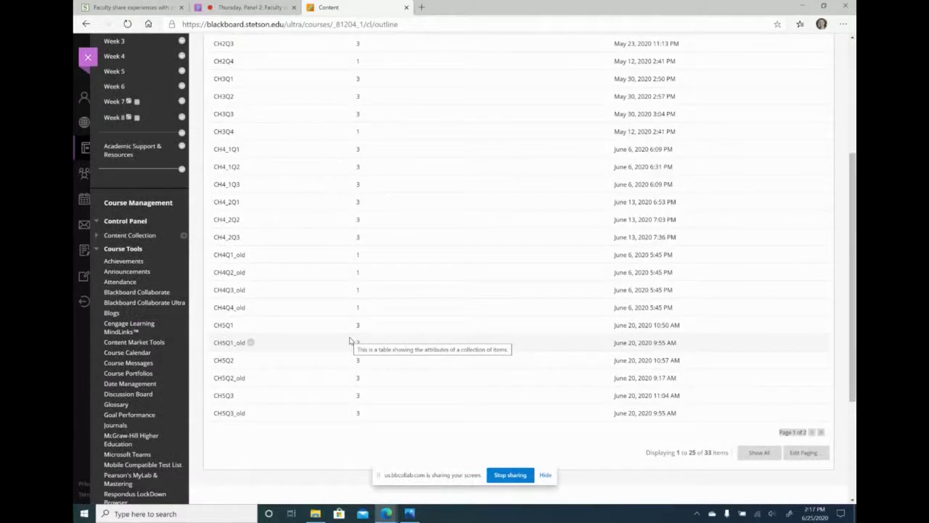
scroll(312, 242, "up", 3)
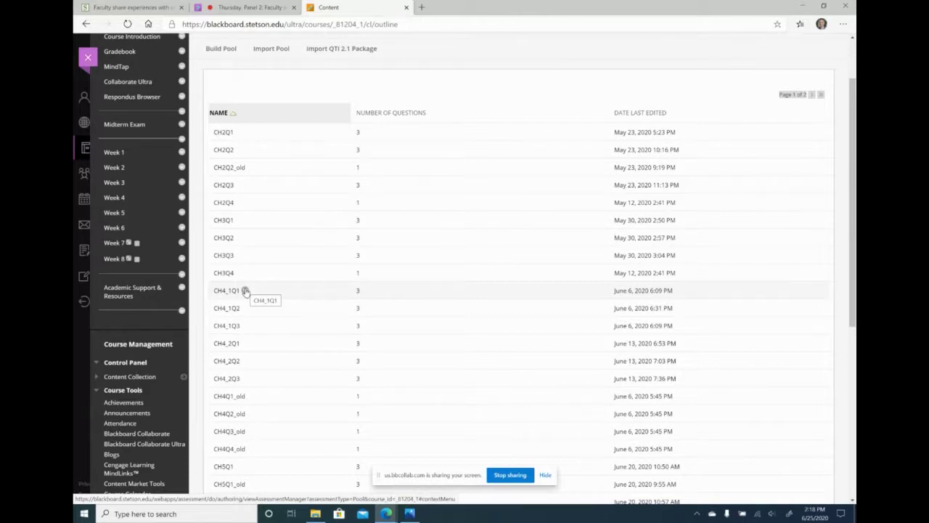
Open the CH4_1Q1 pool for editing, view the first essay question's details and sample answer, and close them
left_click(245, 290)
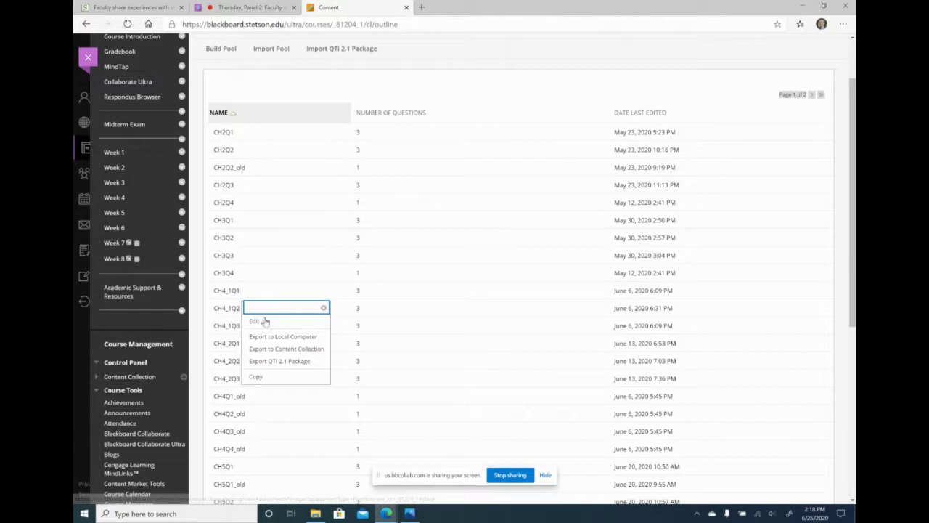
left_click(255, 321)
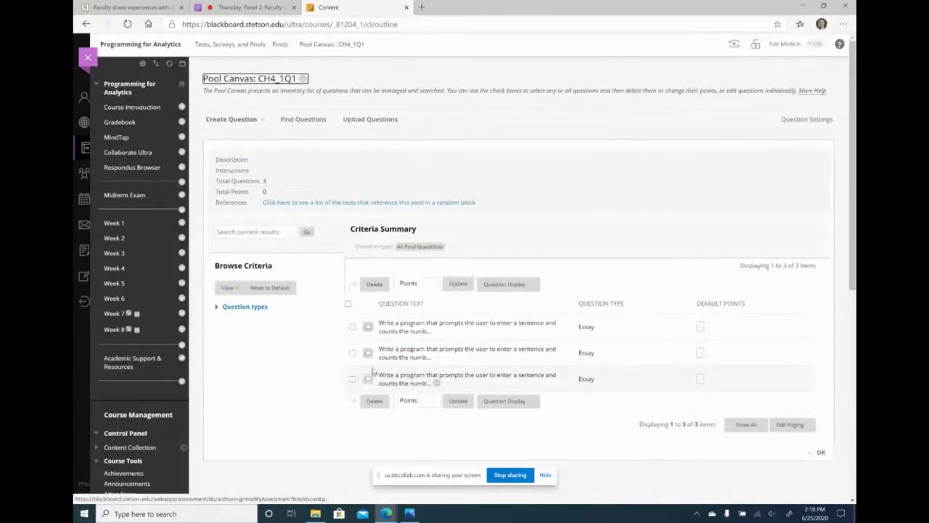
left_click(369, 328)
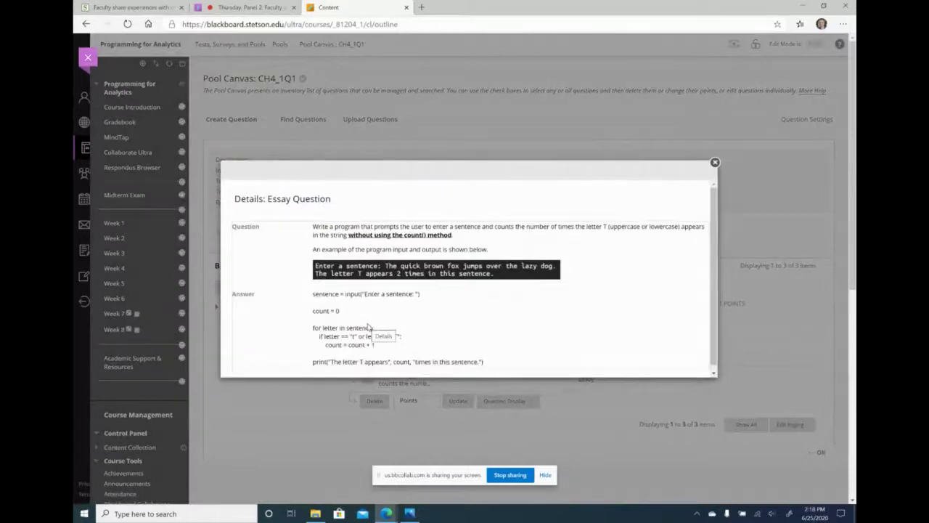
scroll(412, 316, "down", 3)
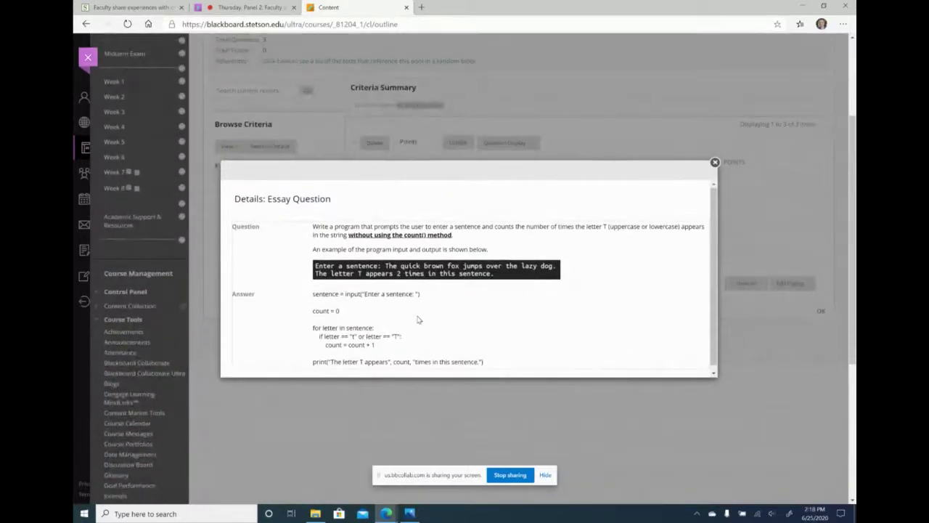
scroll(429, 318, "up", 1)
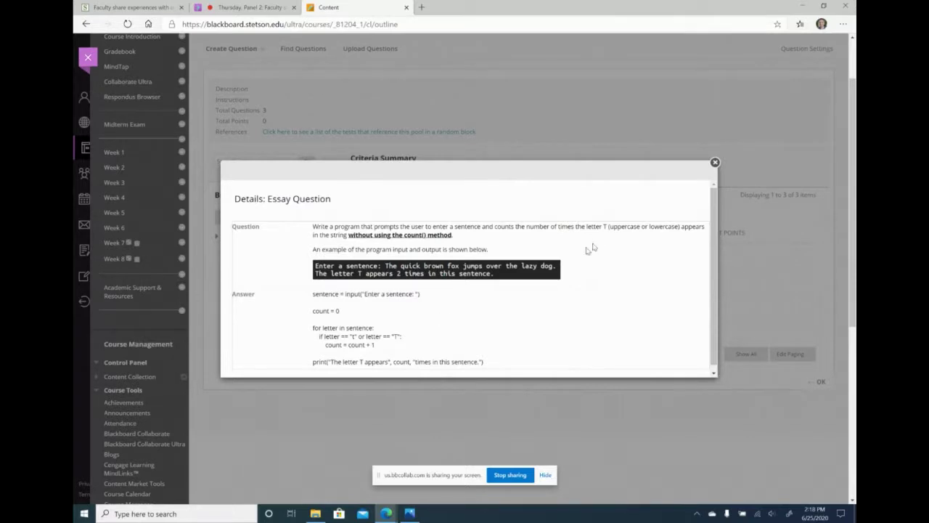
left_click(714, 162)
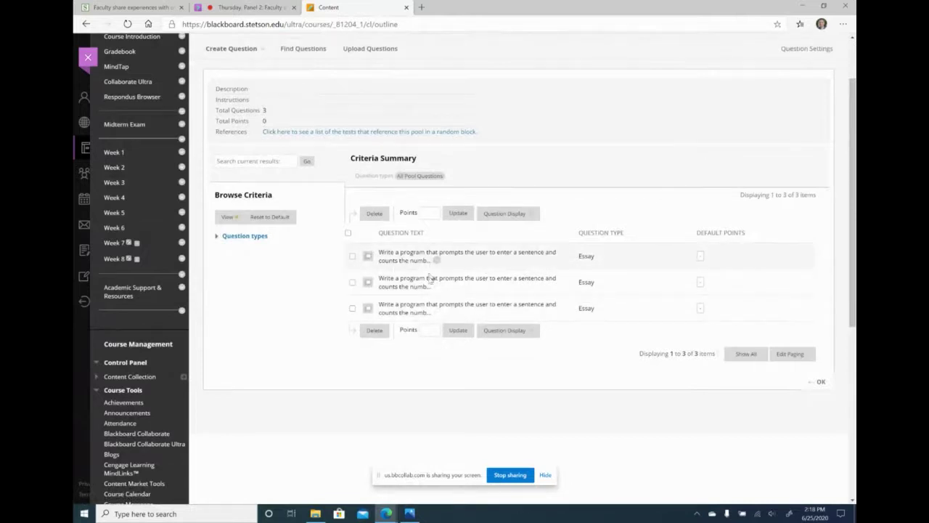
scroll(446, 320, "up", 1)
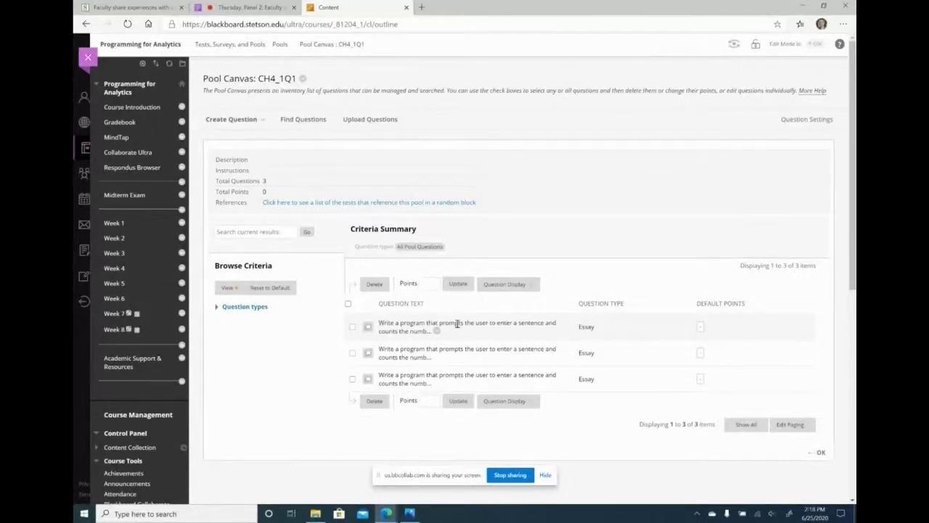
Open Chapter 4 Quiz 2 from the Week 4 Quiz folder for editing and examine its random blocks, Sandbox link and grading instructions
left_click(118, 268)
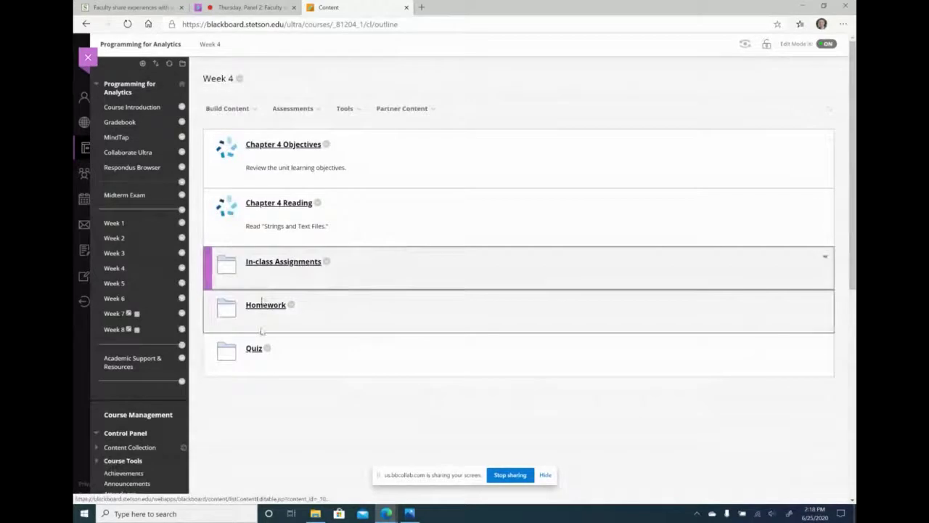
left_click(254, 349)
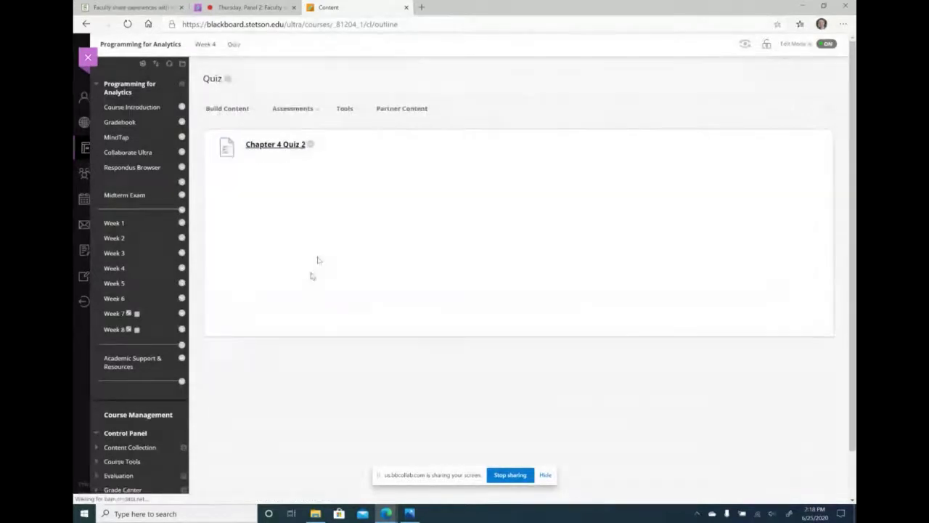
left_click(310, 144)
left_click(317, 176)
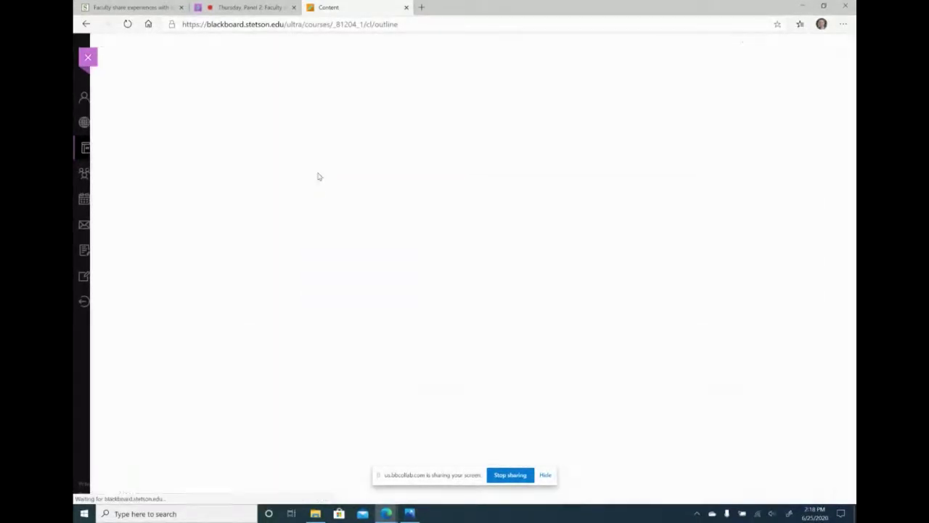
scroll(395, 342, "down", 4)
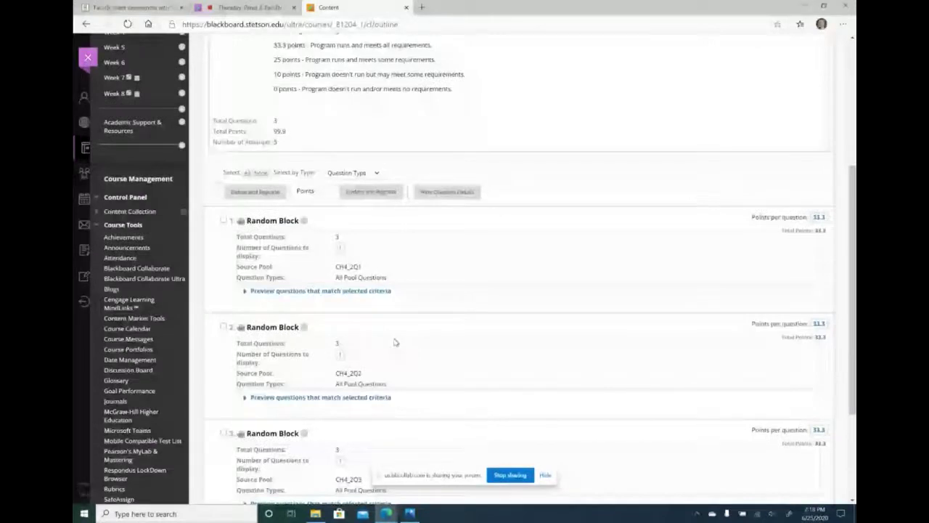
scroll(395, 342, "down", 1)
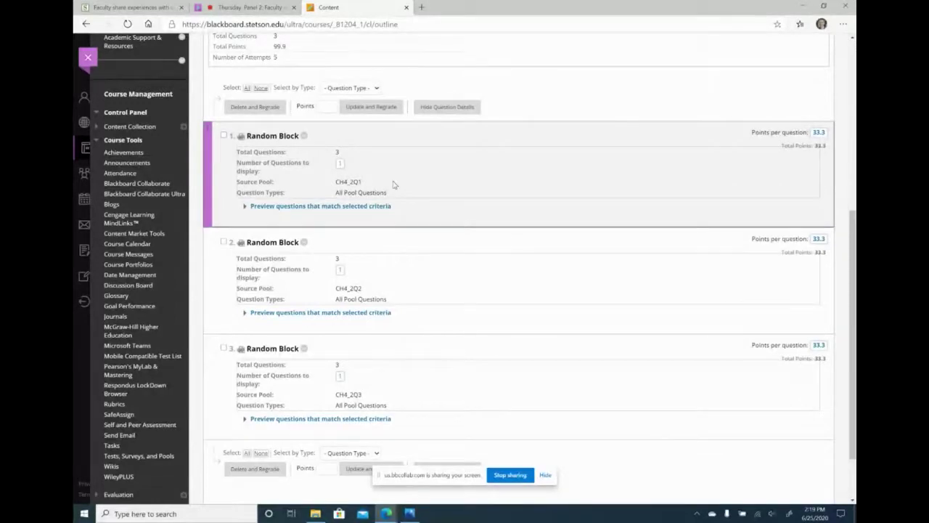
scroll(385, 187, "up", 5)
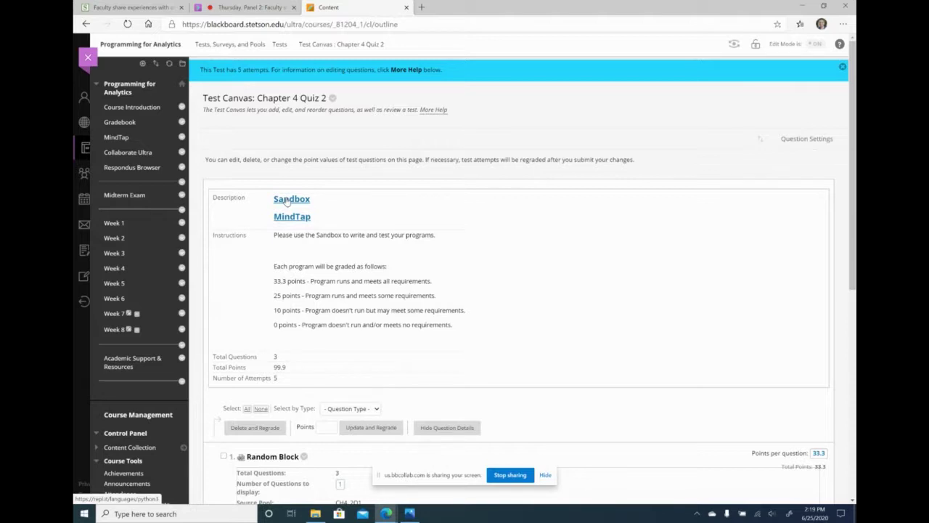
scroll(344, 251, "down", 3)
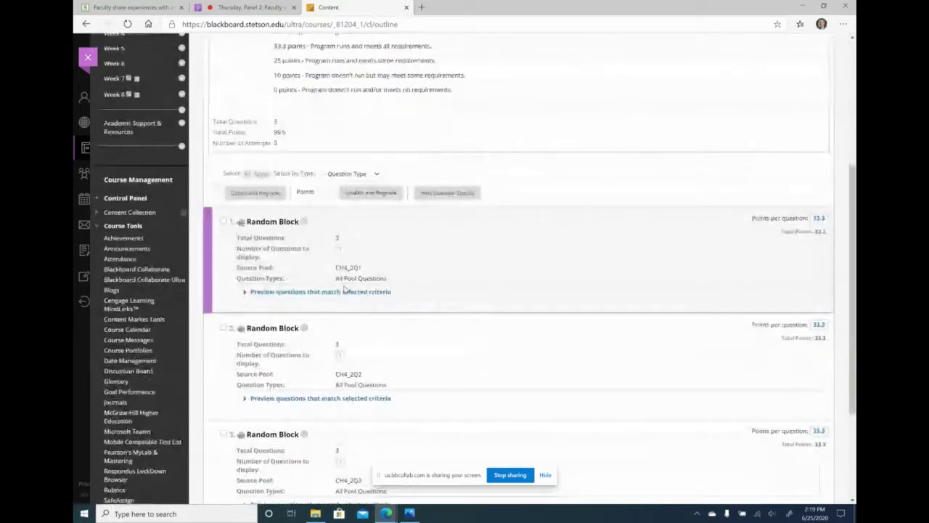
scroll(343, 289, "up", 5)
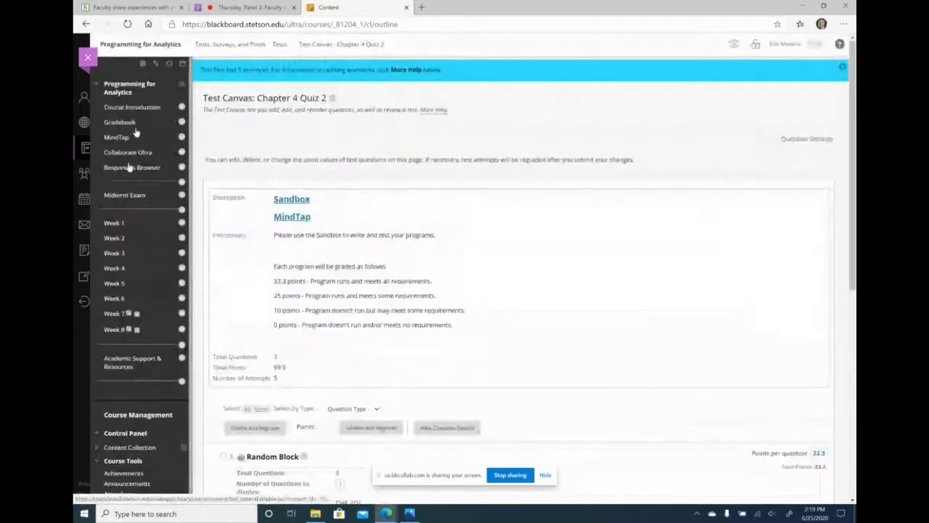
Return to the Week 4 page and look over its folders and the available Course Tools
left_click(120, 276)
scroll(173, 326, "down", 3)
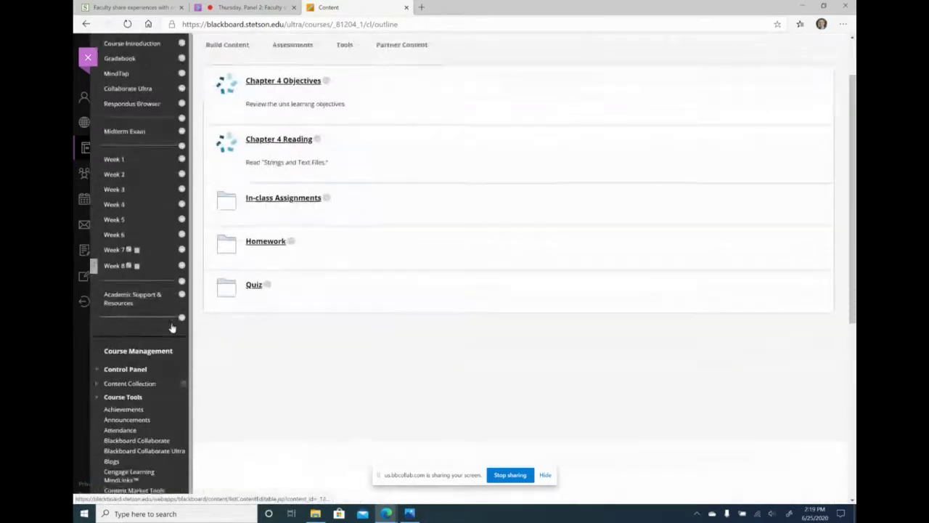
scroll(172, 327, "down", 5)
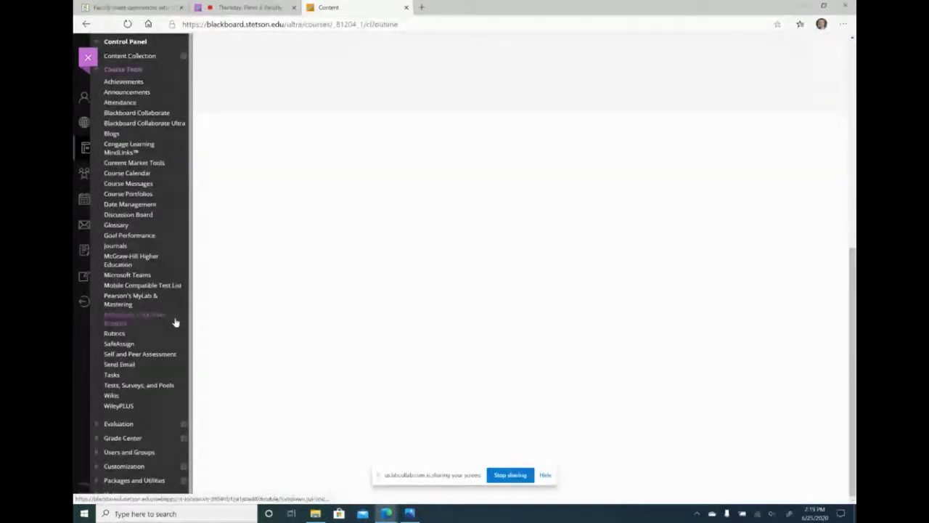
scroll(160, 325, "up", 4)
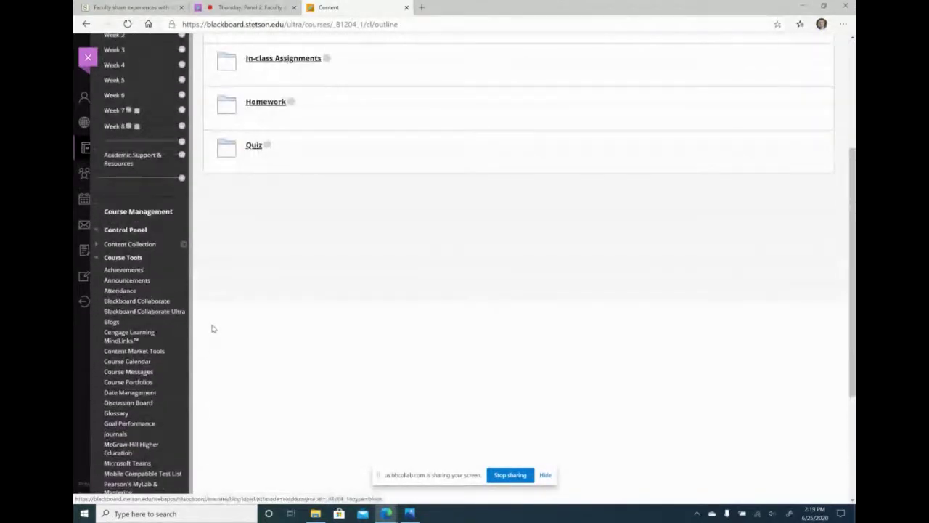
left_click_drag(213, 329, 239, 322)
scroll(239, 327, "up", 1)
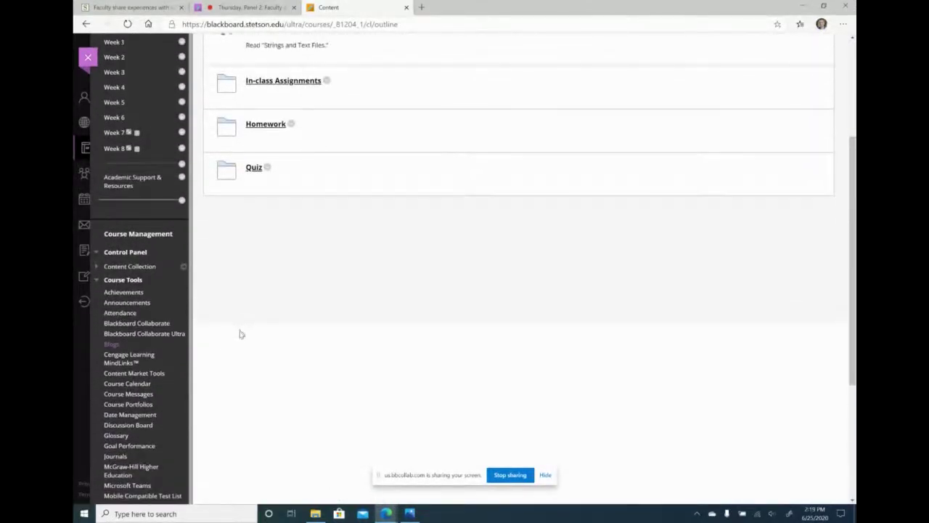
Open the Respondus LockDown Browser dashboard from the Course Tools and look through its list of tests
scroll(153, 352, "down", 4)
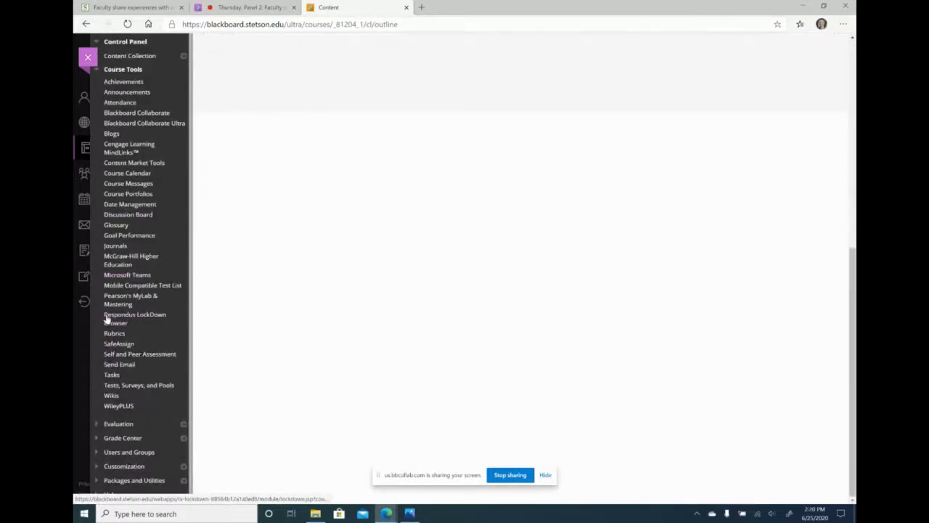
scroll(131, 319, "up", 1)
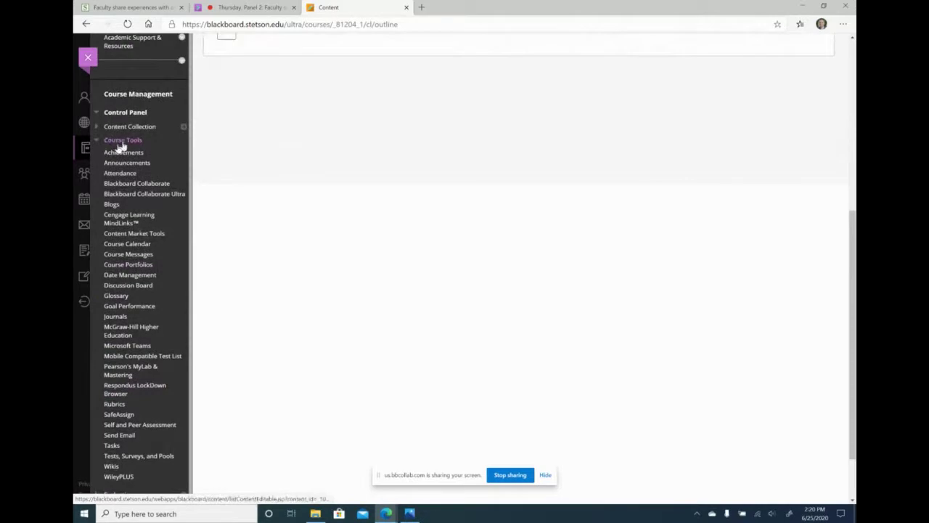
left_click(116, 389)
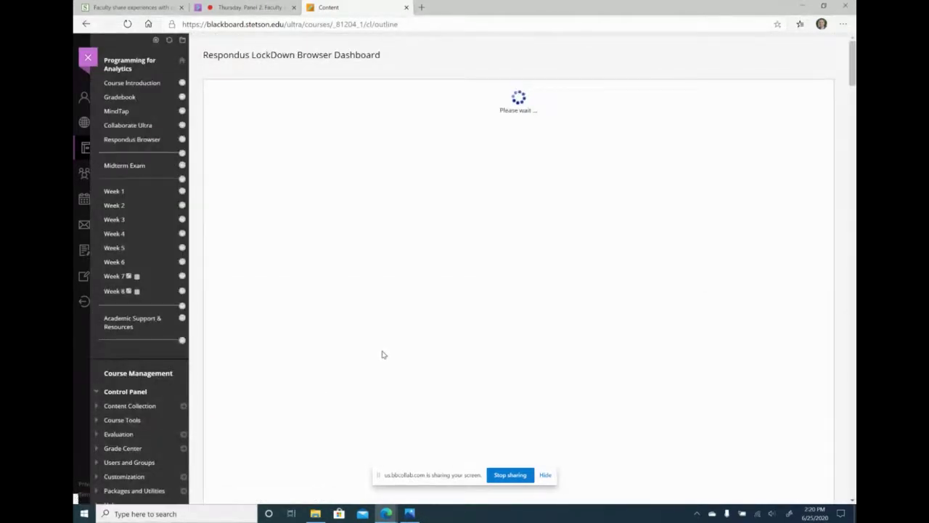
scroll(353, 316, "down", 6)
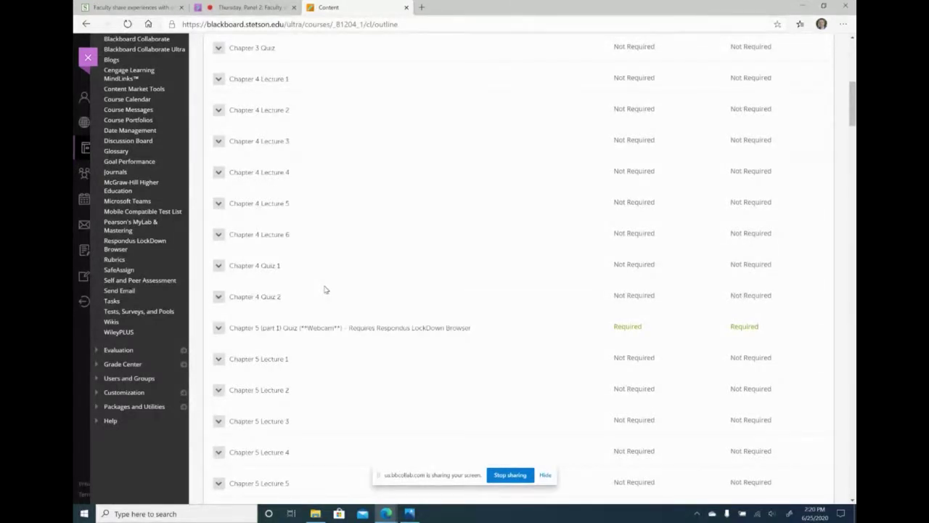
Open the LockDown Browser settings of the Chapter 5 (part 1) Quiz that requires a webcam
left_click(221, 329)
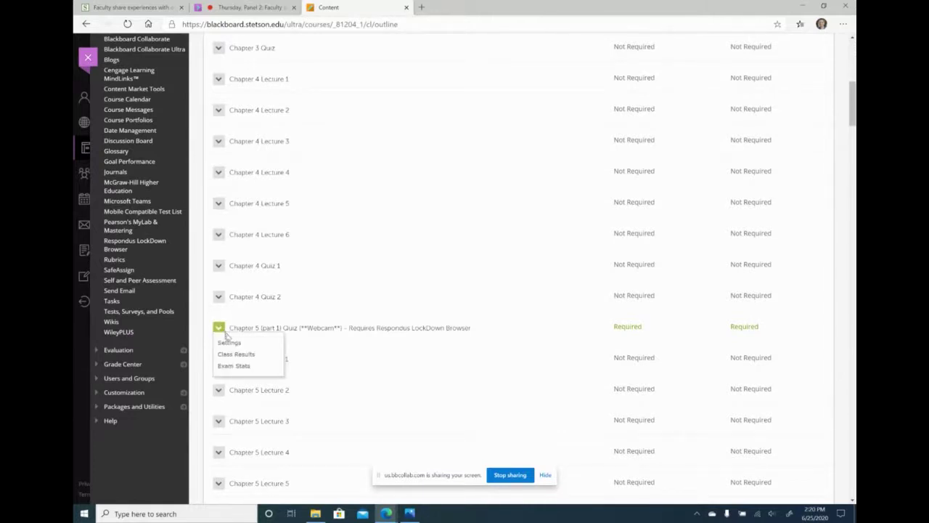
left_click(230, 344)
scroll(405, 328, "down", 2)
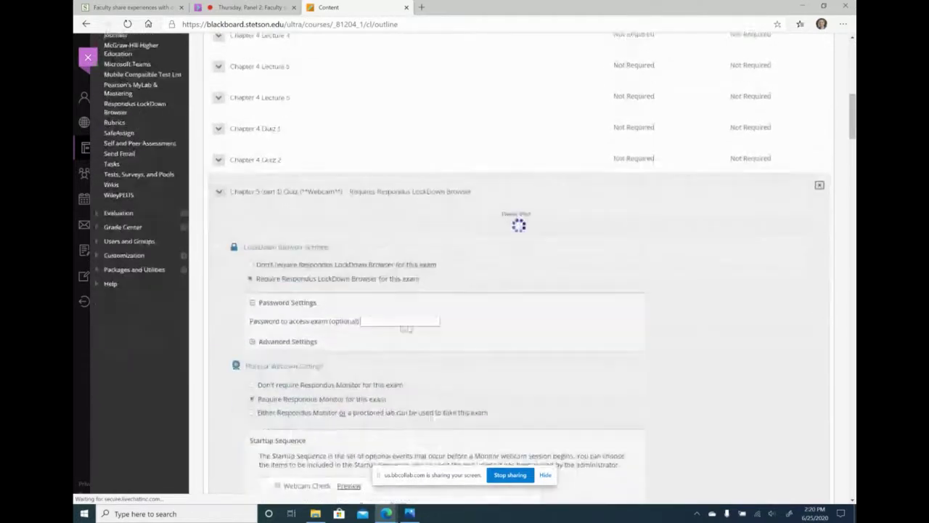
scroll(406, 328, "down", 1)
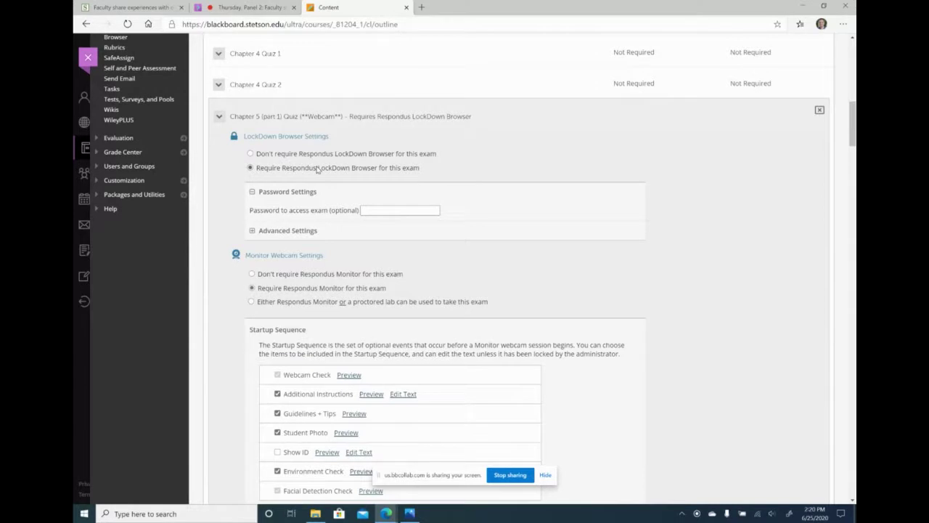
Expand the quiz's advanced LockDown Browser settings and examine the external web domains students may access
left_click(252, 230)
left_click(252, 231)
left_click(252, 231)
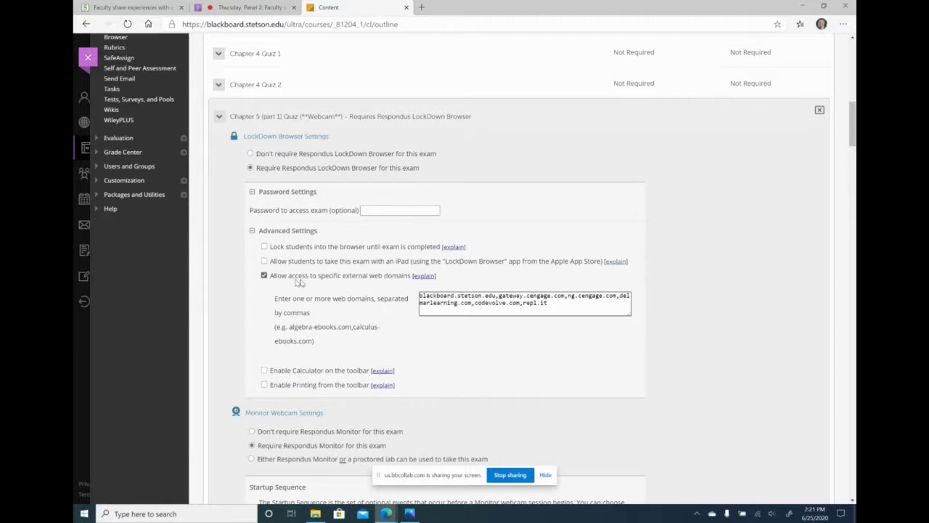
left_click(264, 275)
left_click_drag(421, 297, 563, 305)
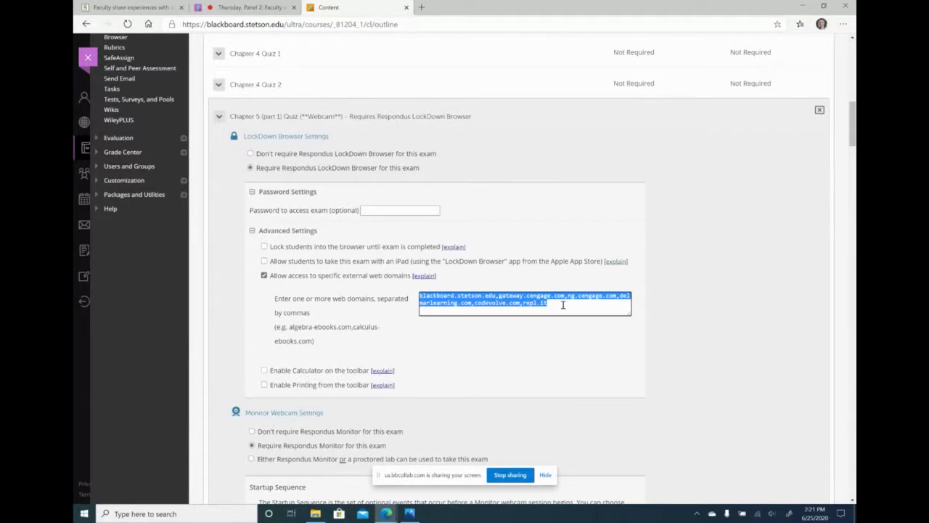
left_click(560, 304)
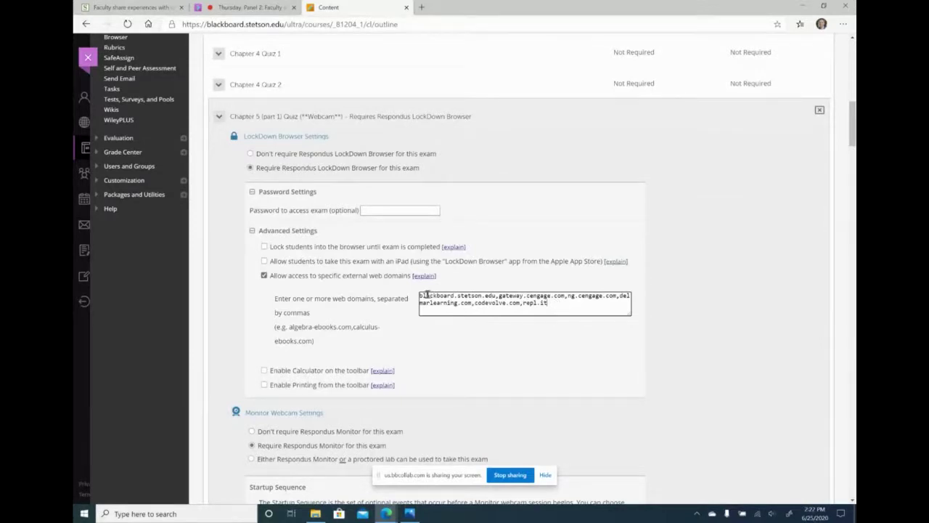
triple_click(553, 304)
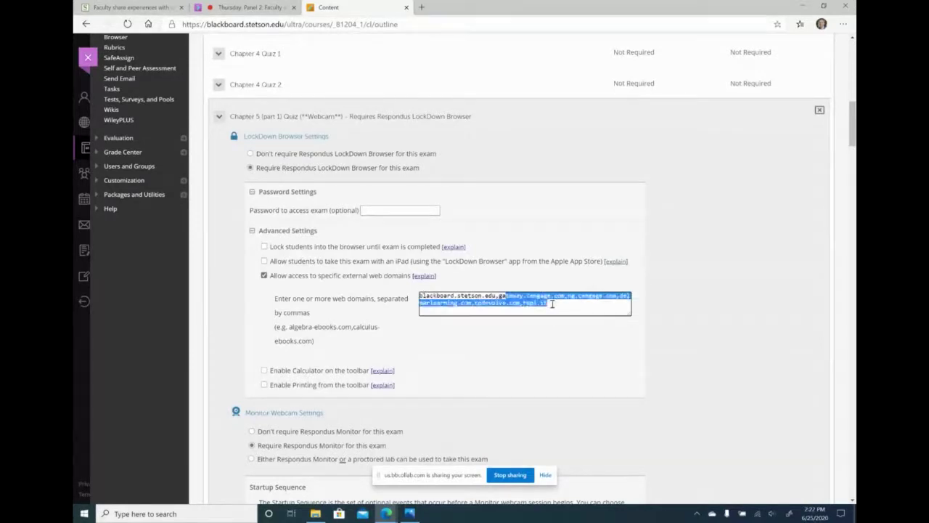
left_click(553, 304)
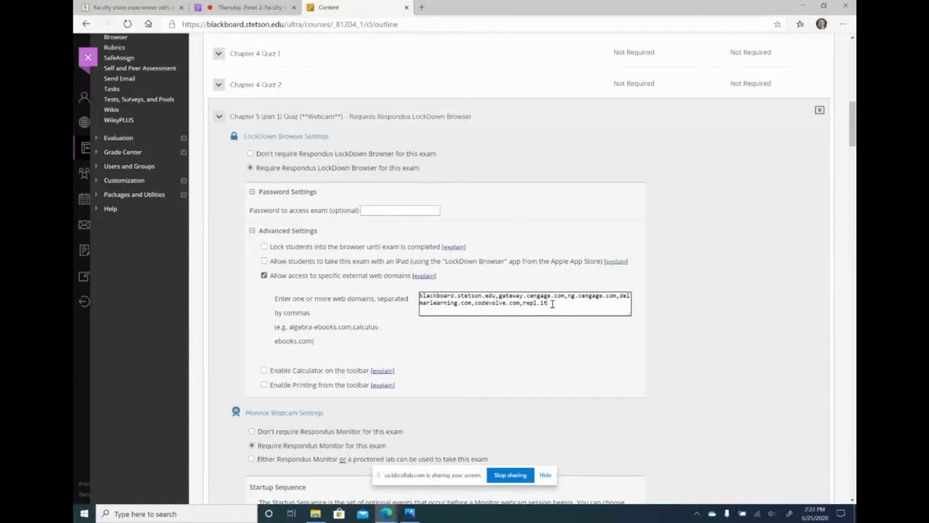
triple_click(553, 305)
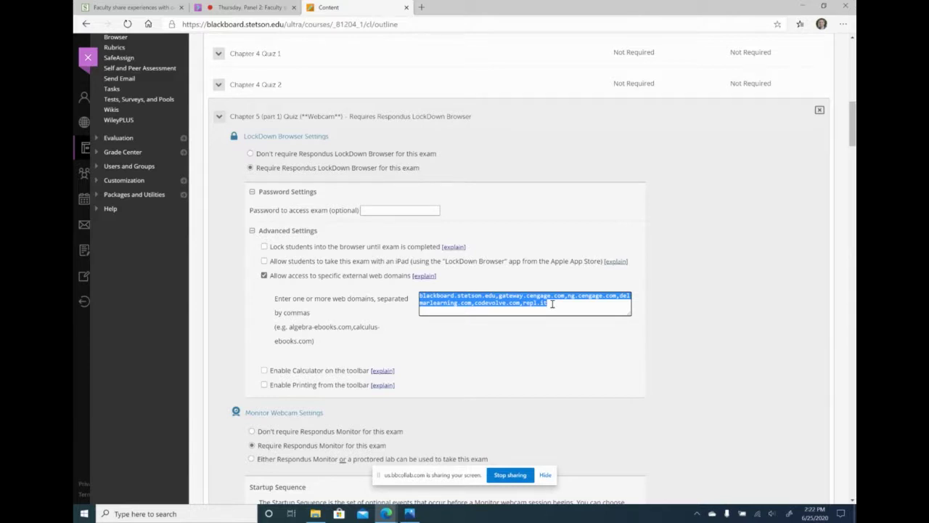
left_click(553, 303)
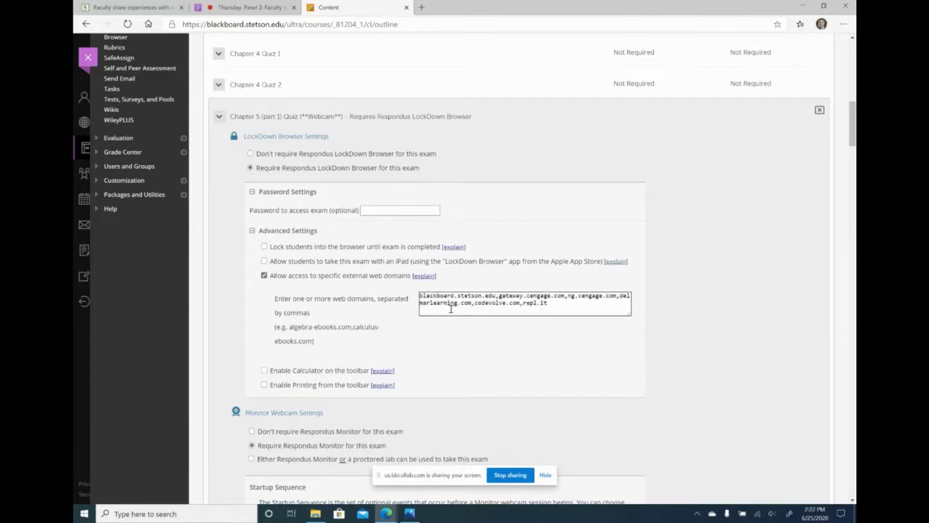
Review the Monitor webcam startup sequence and show the editable text of its Additional Instructions
scroll(304, 364, "down", 3)
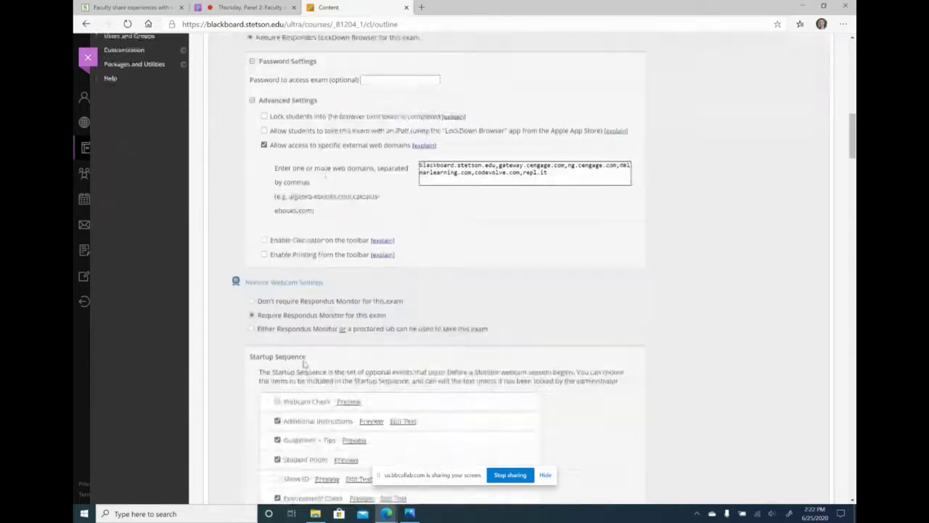
scroll(304, 364, "down", 3)
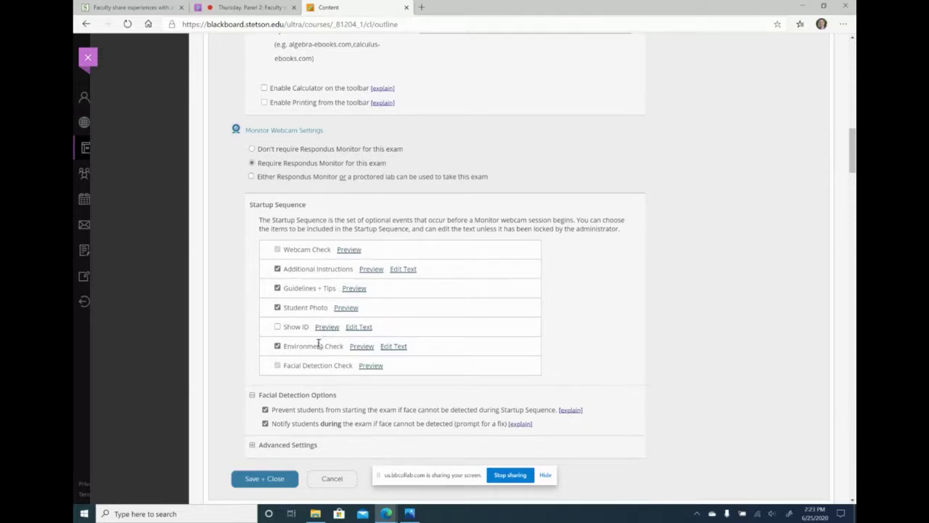
left_click(401, 270)
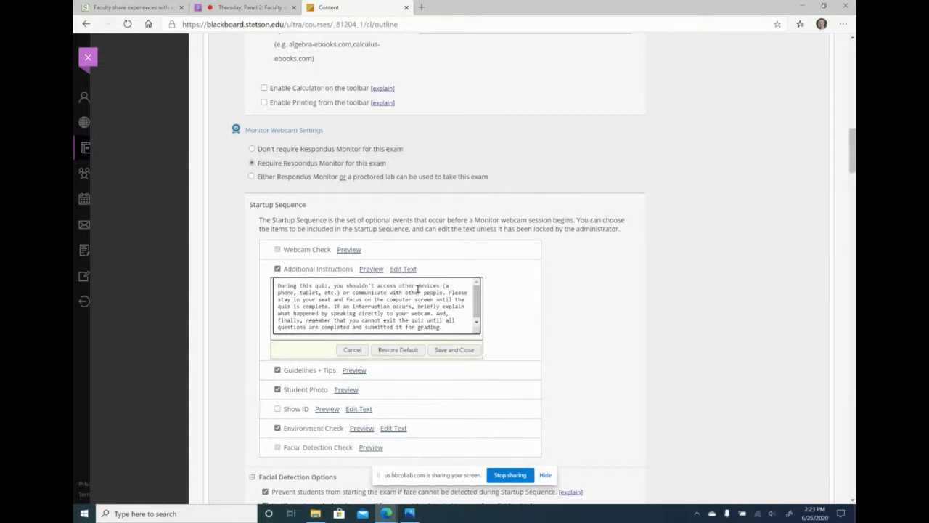
Show the editable text of the Environment Check, read it through, and view the facial detection options
scroll(482, 317, "down", 1)
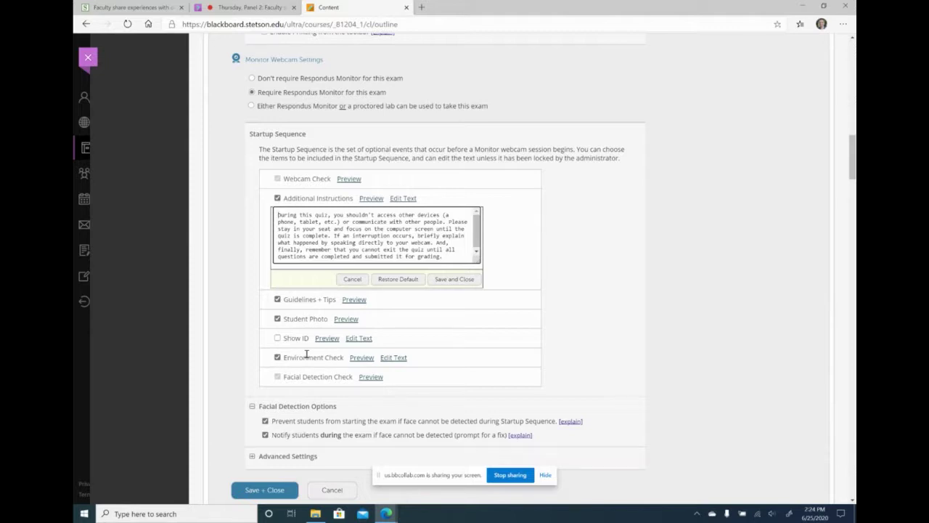
left_click(394, 357)
scroll(401, 377, "up", 3)
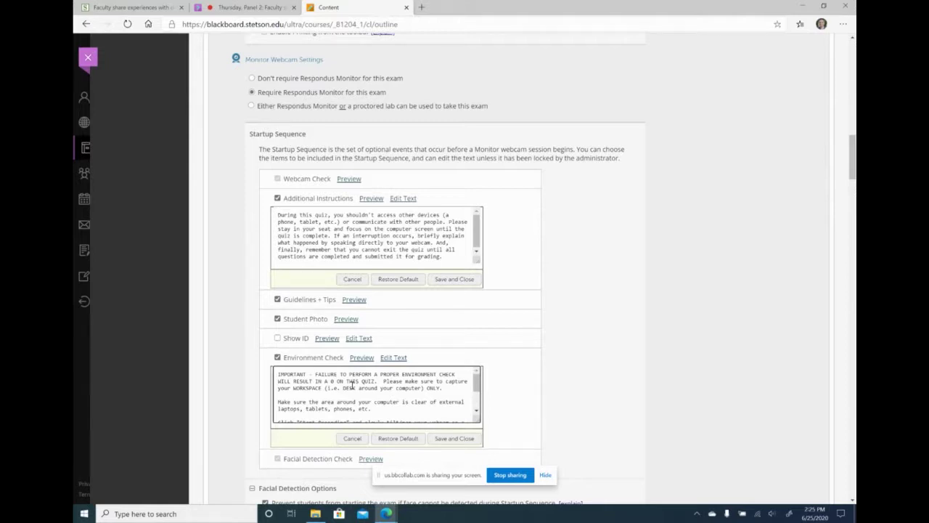
scroll(352, 382, "down", 1)
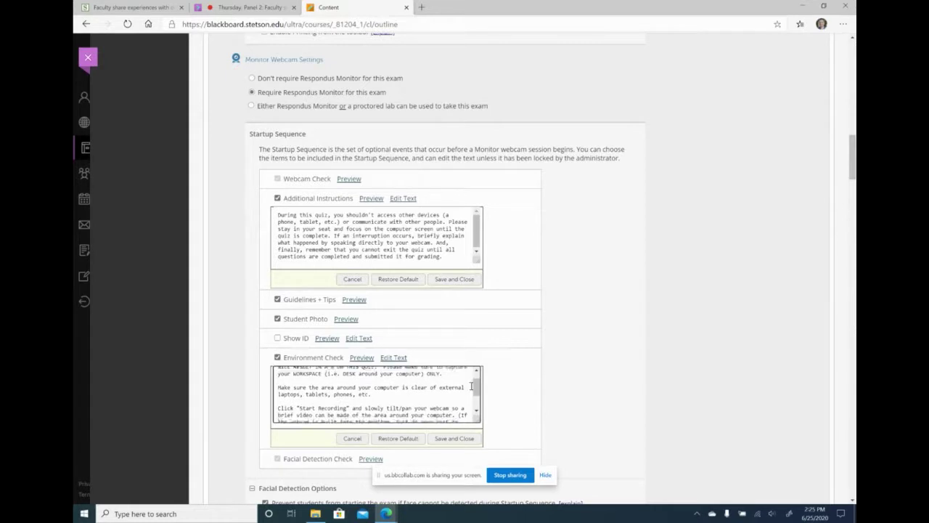
scroll(495, 383, "down", 3)
scroll(495, 383, "up", 2)
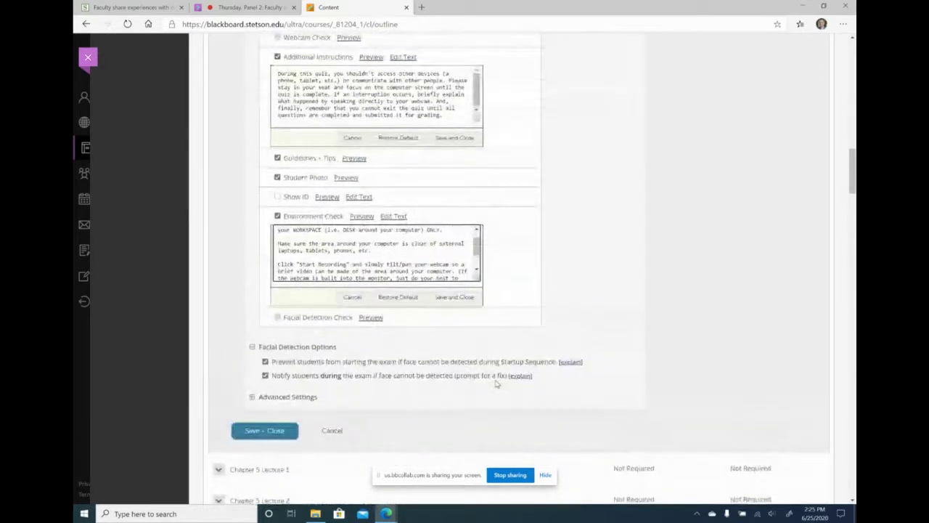
scroll(497, 383, "down", 1)
scroll(497, 382, "down", 2)
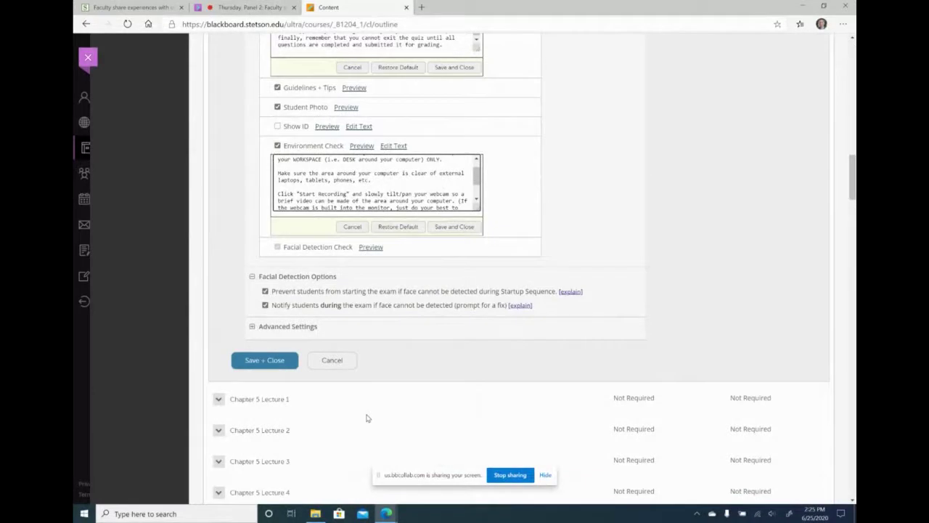
View Monitor1.png and Monitor2.png from the Panel Discussion - Online Teaching folder in Photos, then close the viewer
left_click(315, 514)
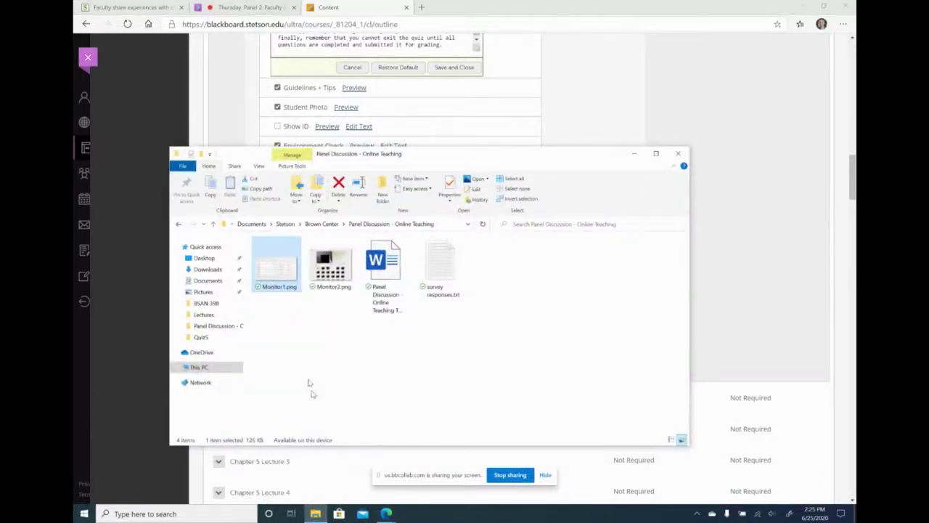
double_click(280, 270)
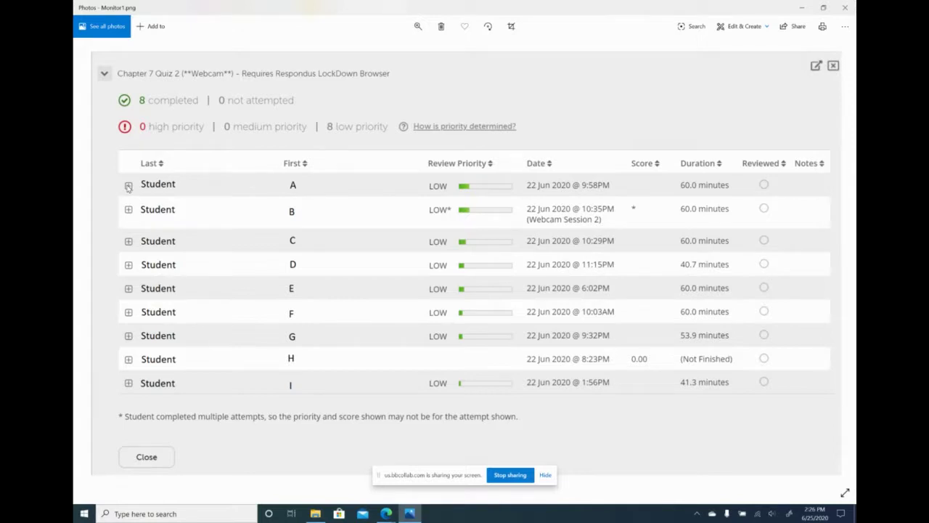
left_click(834, 268)
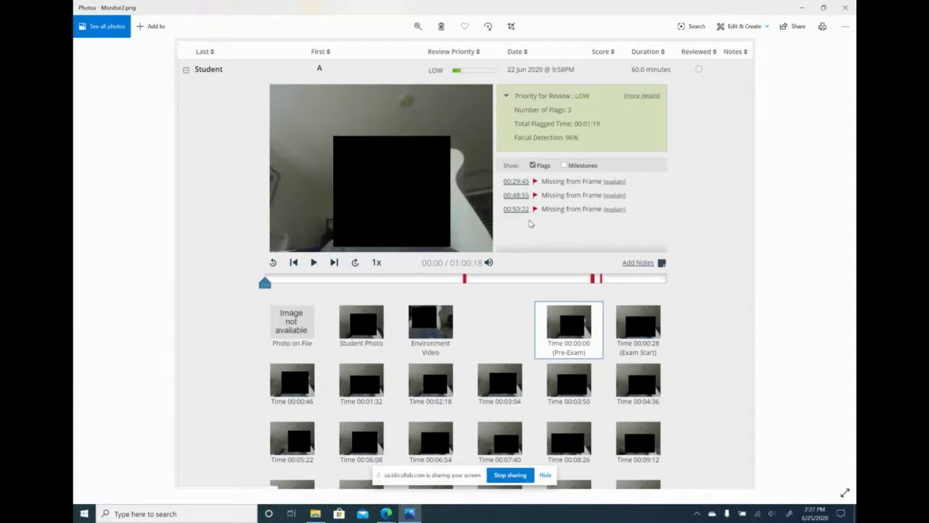
key("Right")
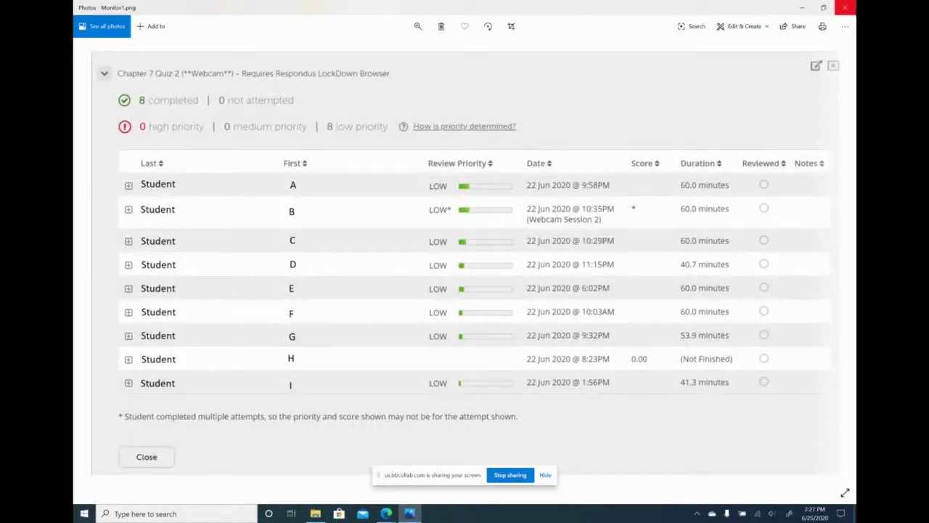
left_click(845, 7)
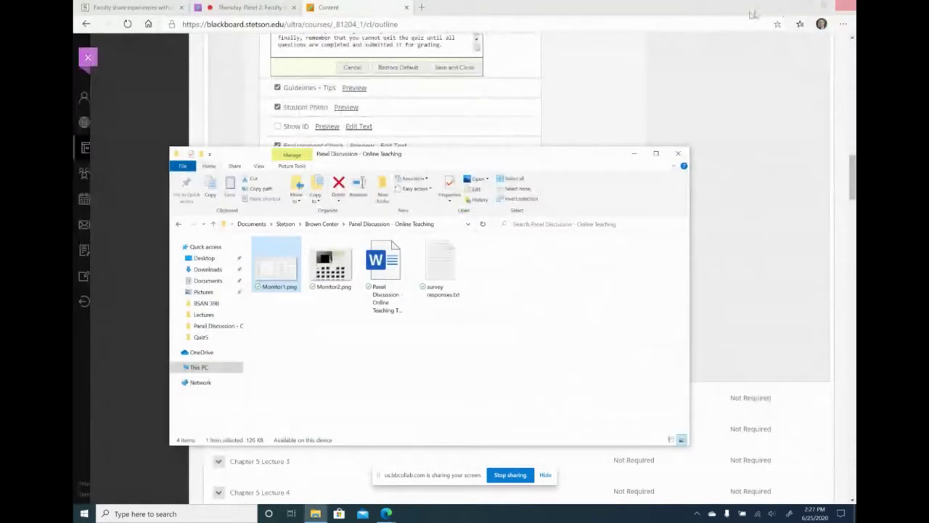
Switch back to the Blackboard course in the browser and open its Respondus Browser page
left_click(367, 8)
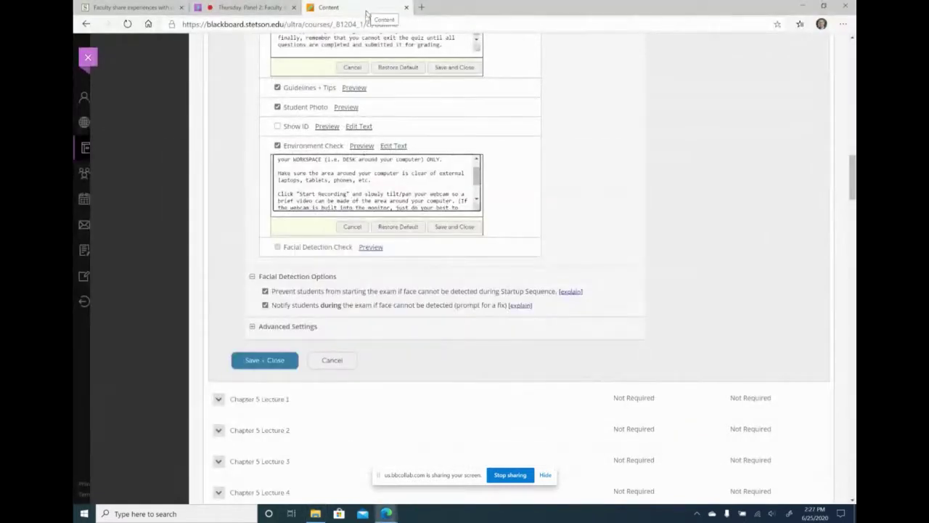
scroll(386, 221, "up", 10)
scroll(386, 220, "up", 7)
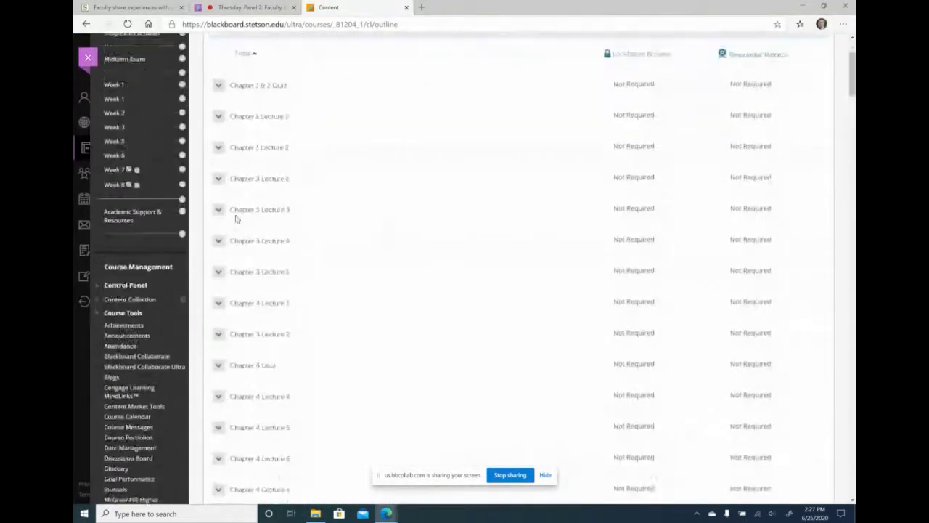
left_click(132, 140)
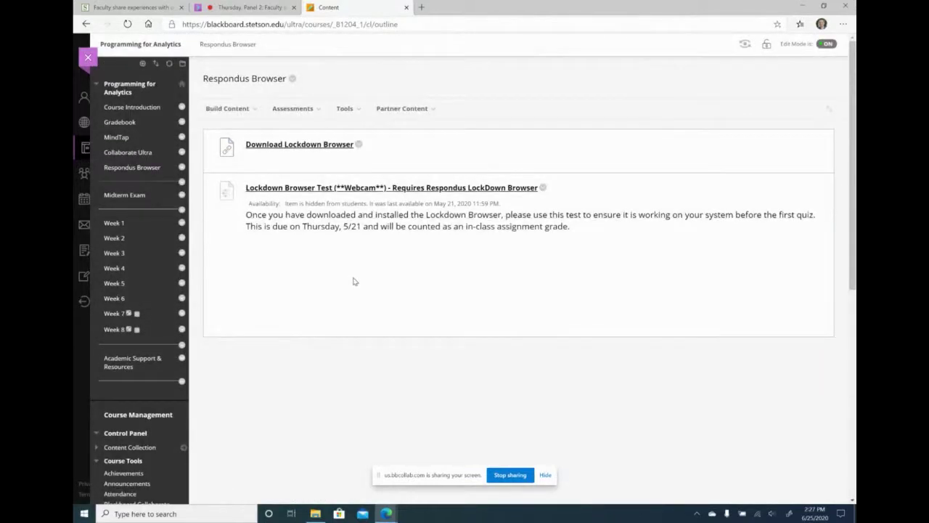
Open the Download Lockdown Browser link, point out the institution name above the installer, and return to the Respondus Browser page
left_click(327, 146)
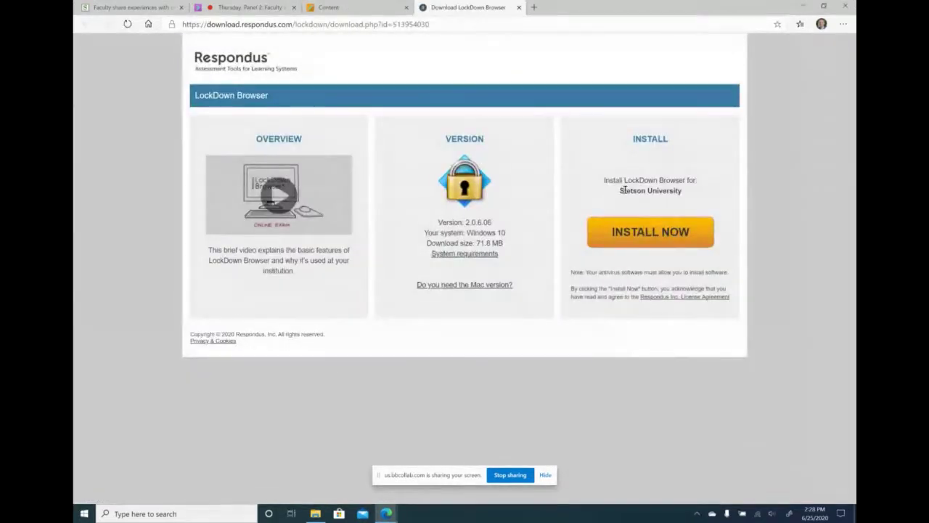
left_click_drag(622, 190, 680, 191)
left_click(679, 190)
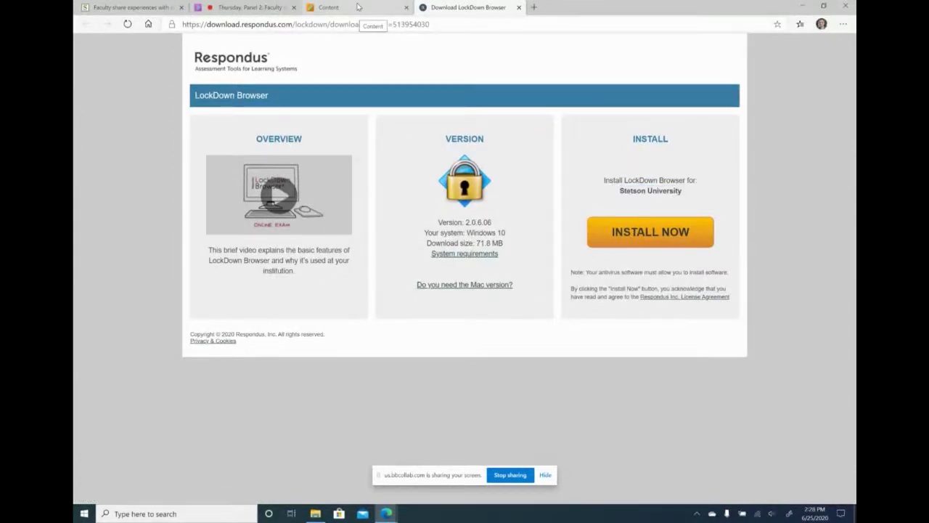
left_click(357, 7)
left_click(346, 108)
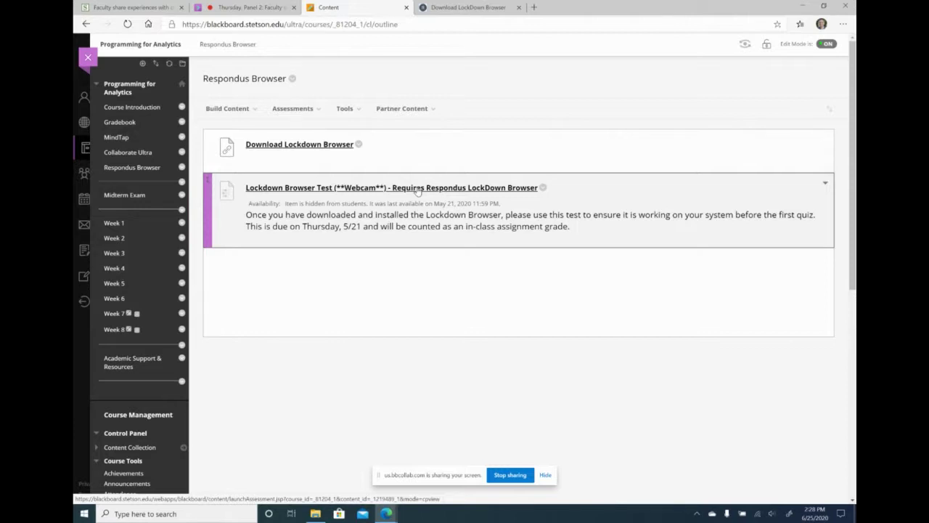
Switch to the Collaborate Ultra panel session and read back through the Everyone chat messages
left_click(244, 7)
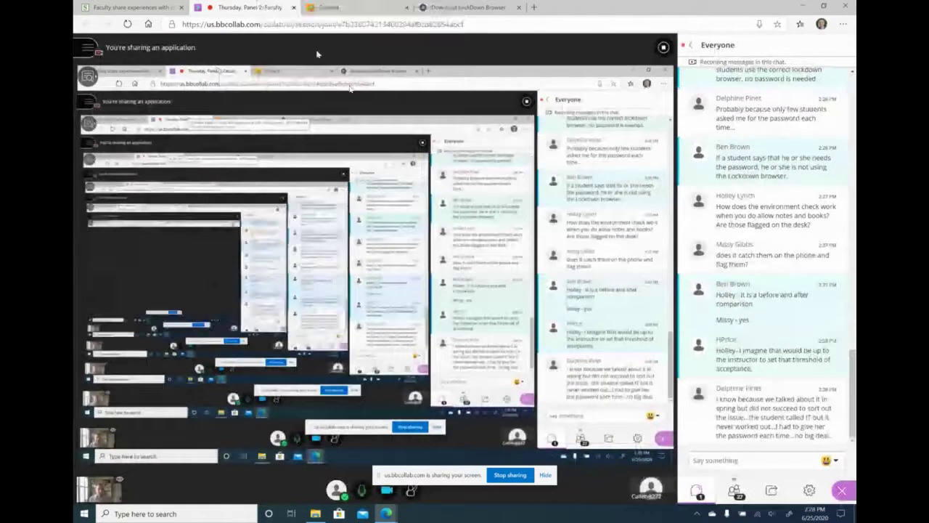
scroll(773, 369, "up", 4)
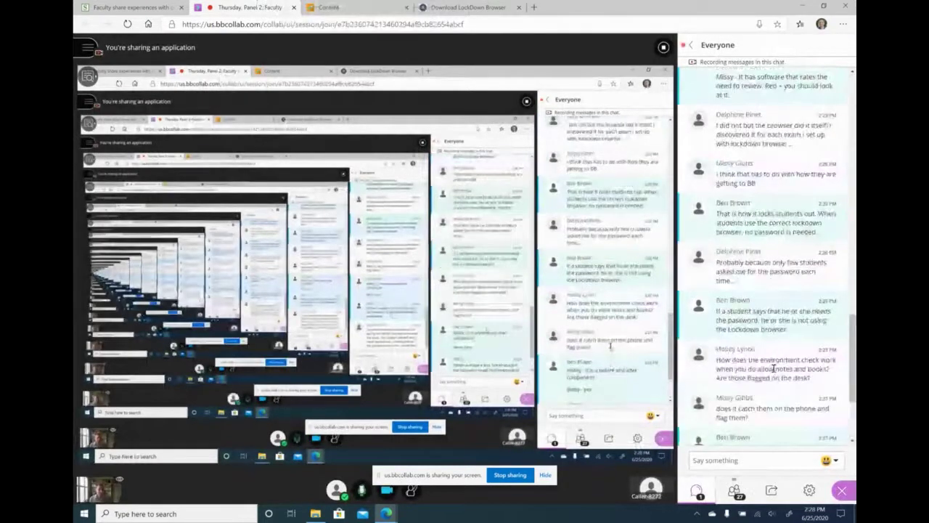
Read back through the Everyone chat, return to the newest messages, and lower the attendee's raised hand
scroll(773, 368, "up", 5)
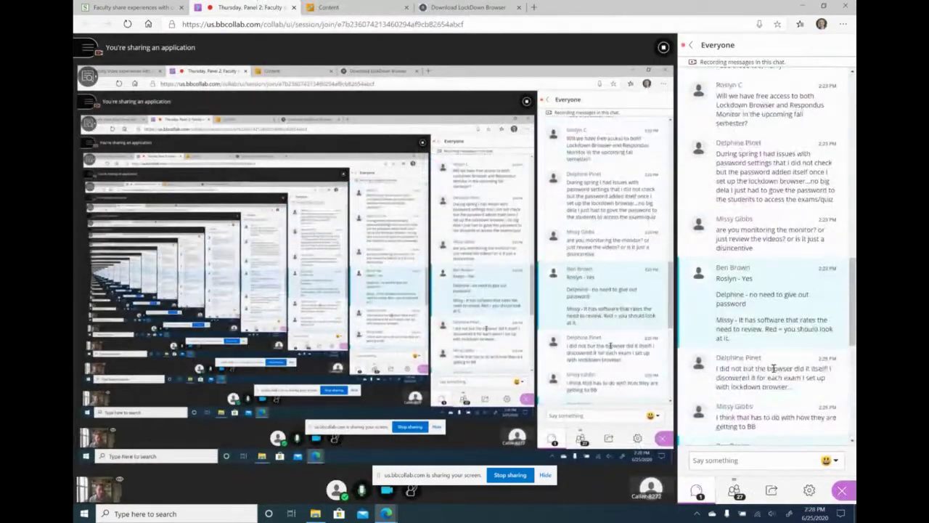
scroll(773, 369, "up", 2)
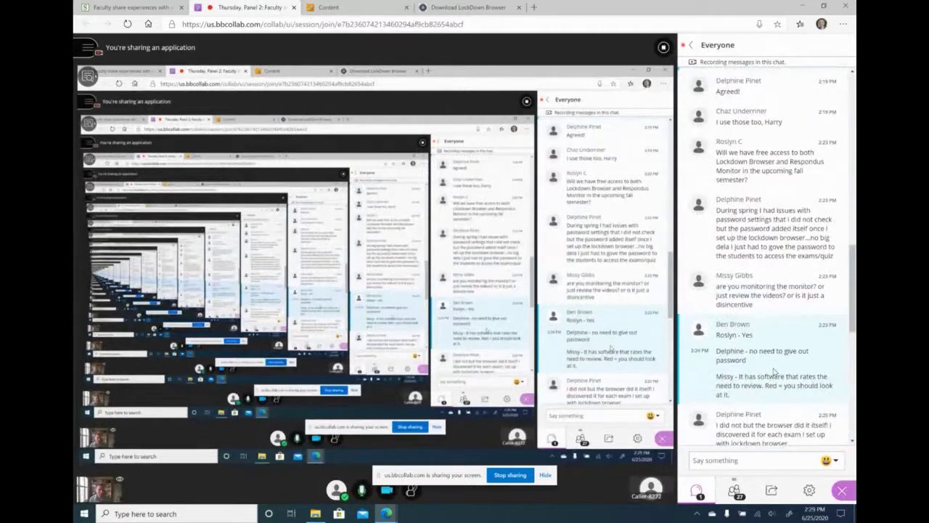
scroll(773, 370, "up", 2)
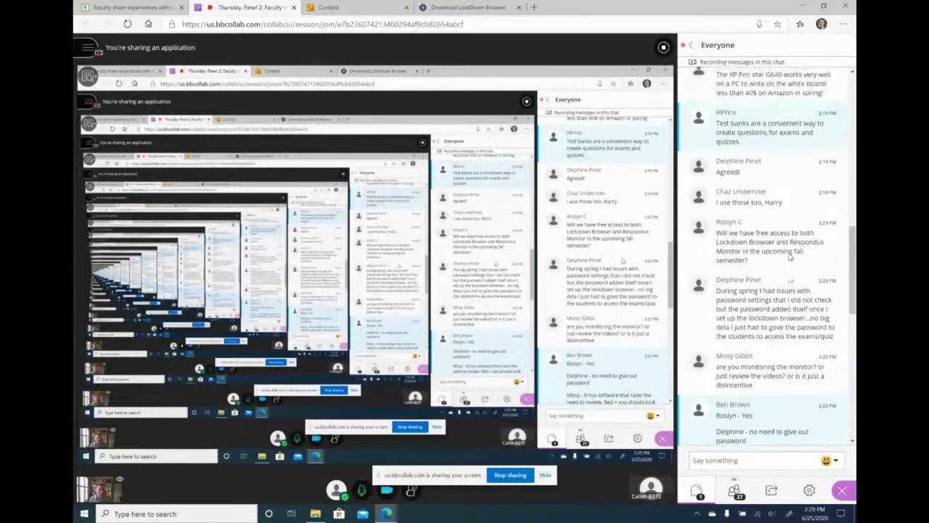
scroll(790, 257, "up", 1)
scroll(790, 257, "down", 15)
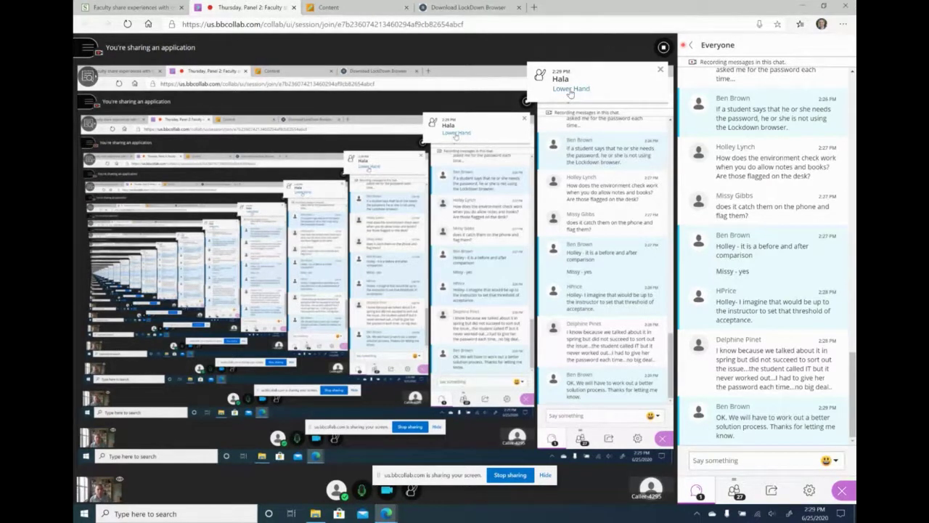
left_click(571, 90)
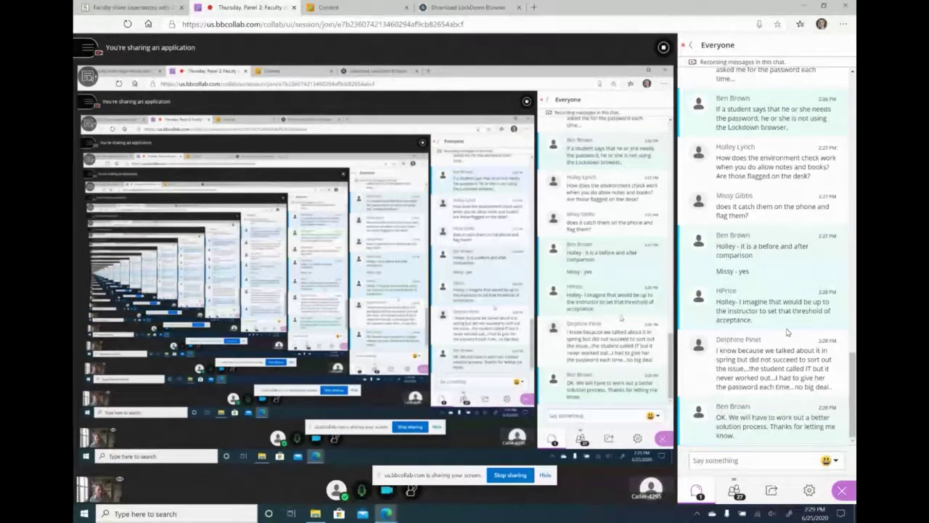
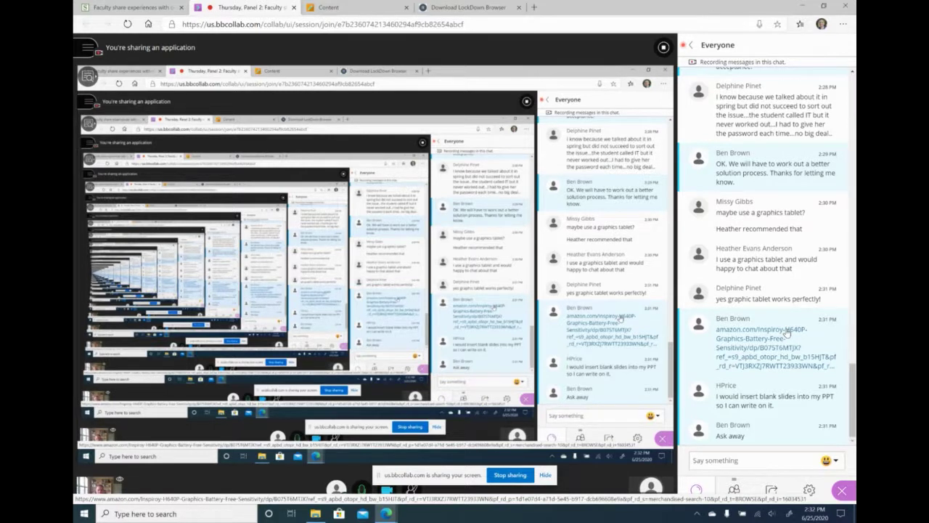
Switch to the Blackboard course and open the Respondus LockDown Browser Dashboard from its course tools
left_click(367, 7)
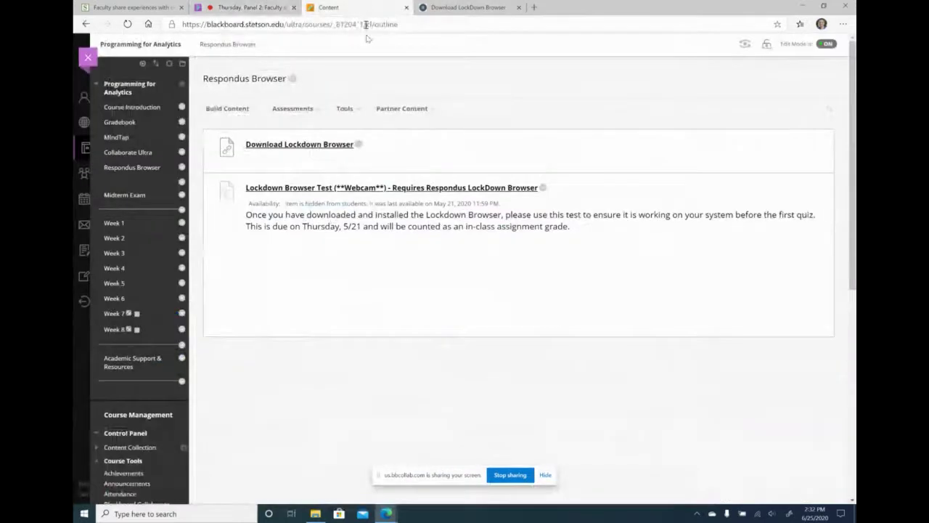
scroll(124, 400, "down", 5)
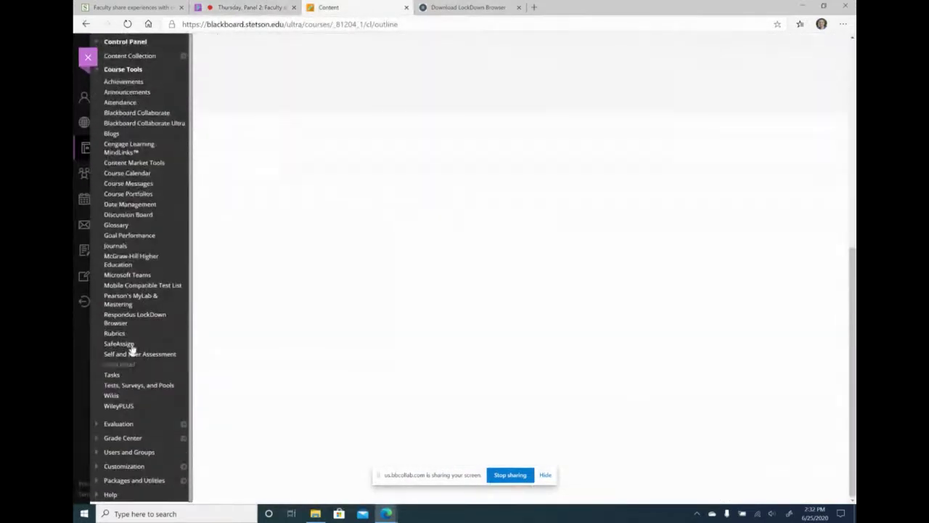
left_click(129, 319)
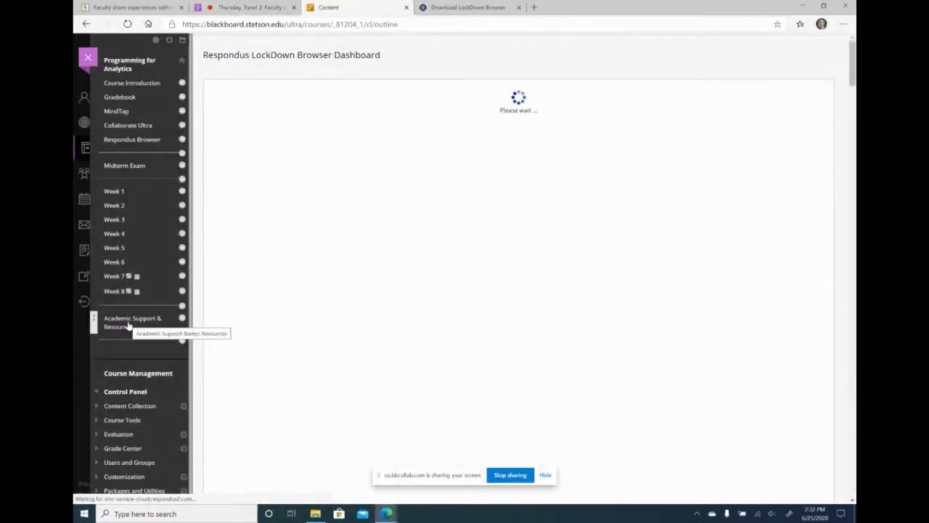
Open the LockDown Browser settings of the Chapter 5 (part 1) Quiz and expand its Advanced Settings
scroll(239, 333, "down", 6)
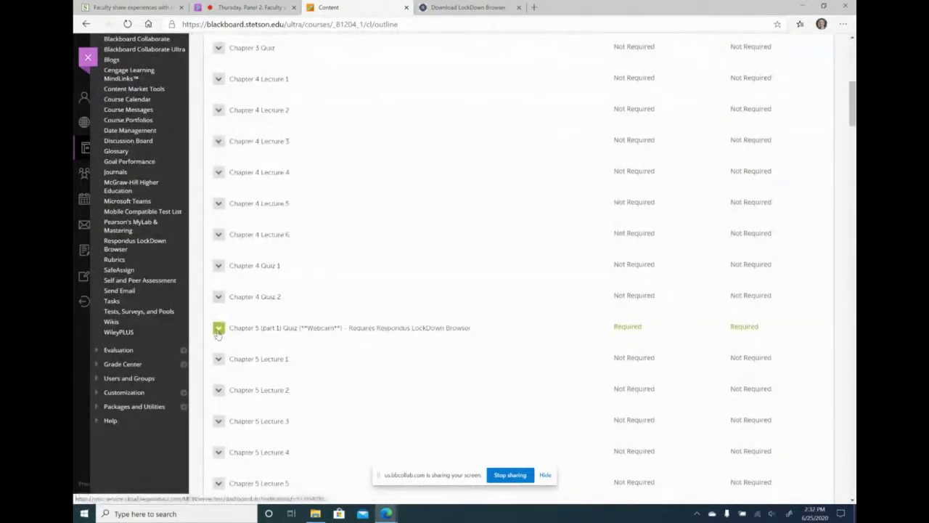
left_click(218, 329)
left_click(228, 344)
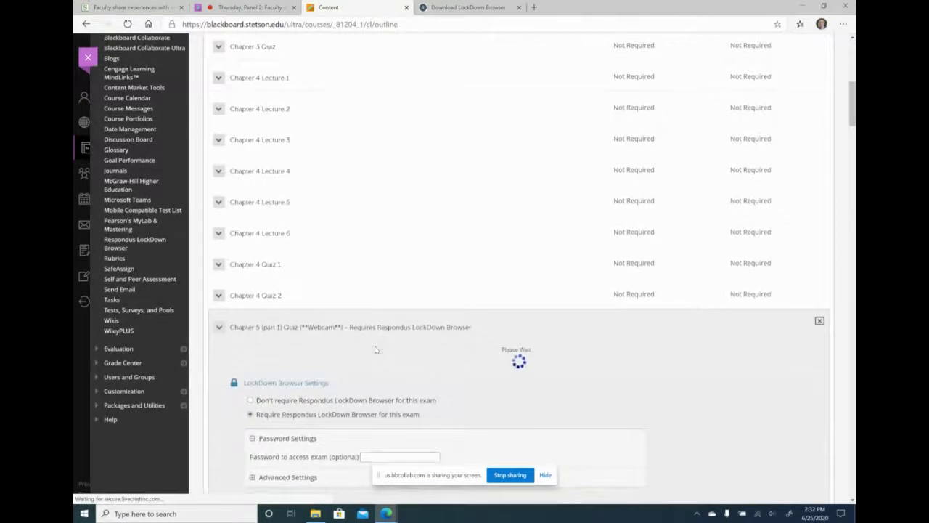
scroll(227, 348, "down", 4)
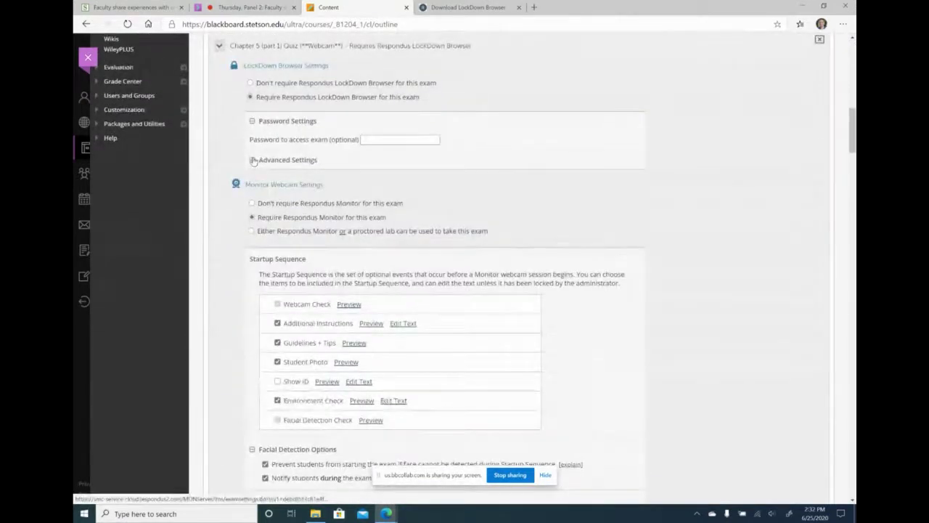
left_click(254, 160)
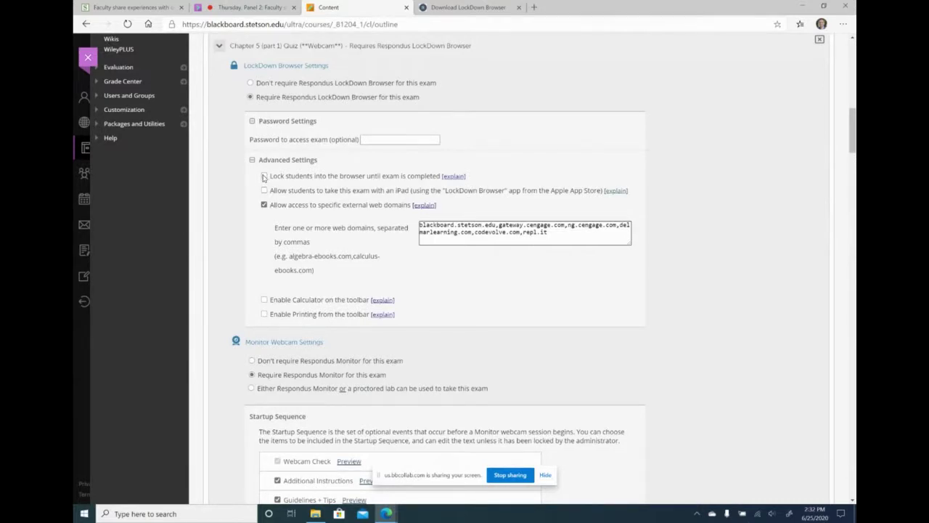
Demonstrate the option that locks students into the browser until the exam is completed, leaving it turned off
left_click(264, 176)
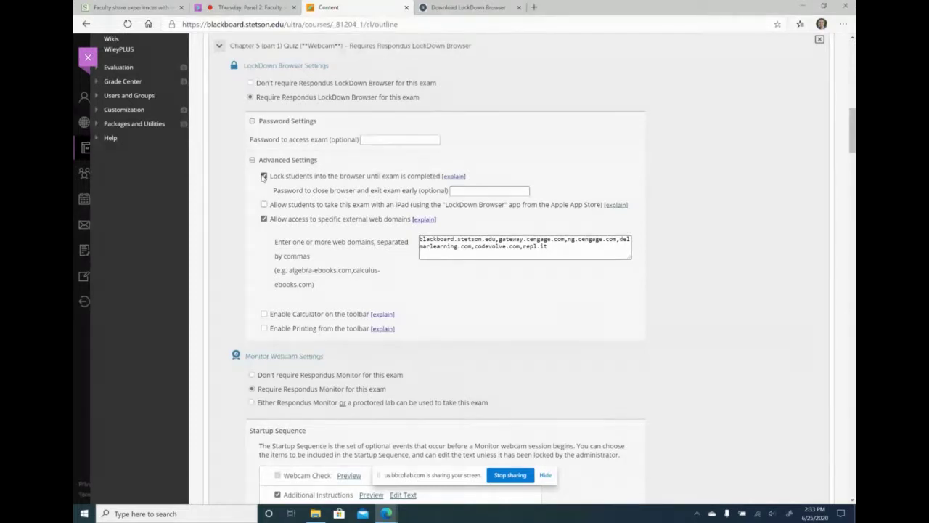
left_click(263, 177)
left_click(264, 177)
left_click(264, 176)
Leave the LockDown Browser Dashboard and look in the Week 6 Quiz folder for the quiz
scroll(149, 164, "up", 5)
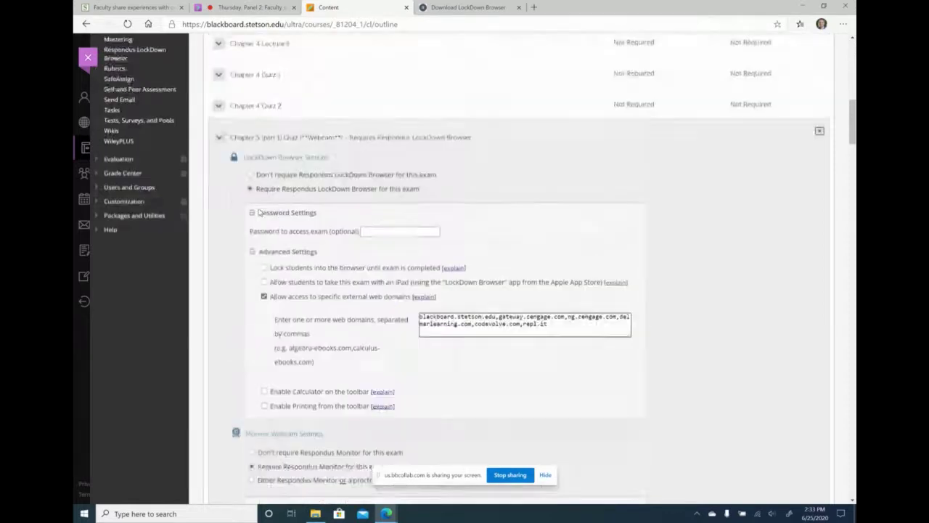
scroll(149, 164, "up", 5)
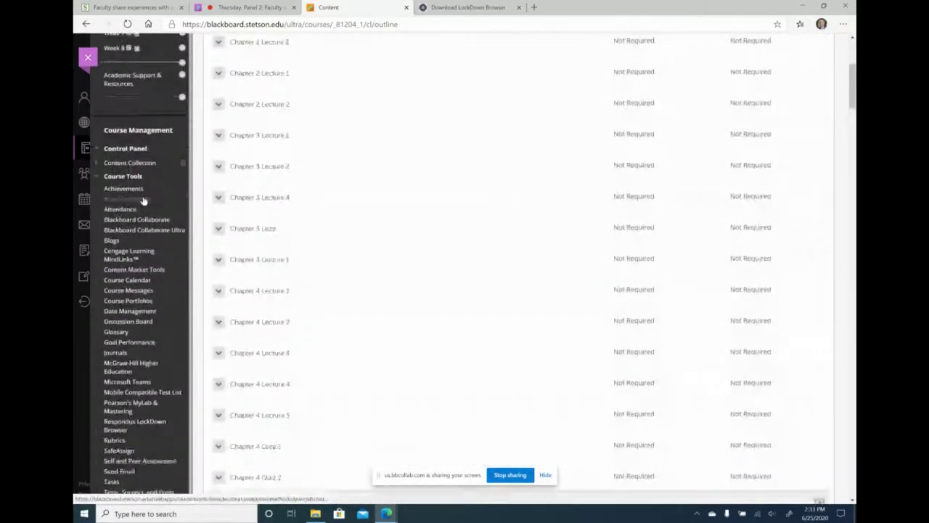
scroll(141, 211, "down", 3)
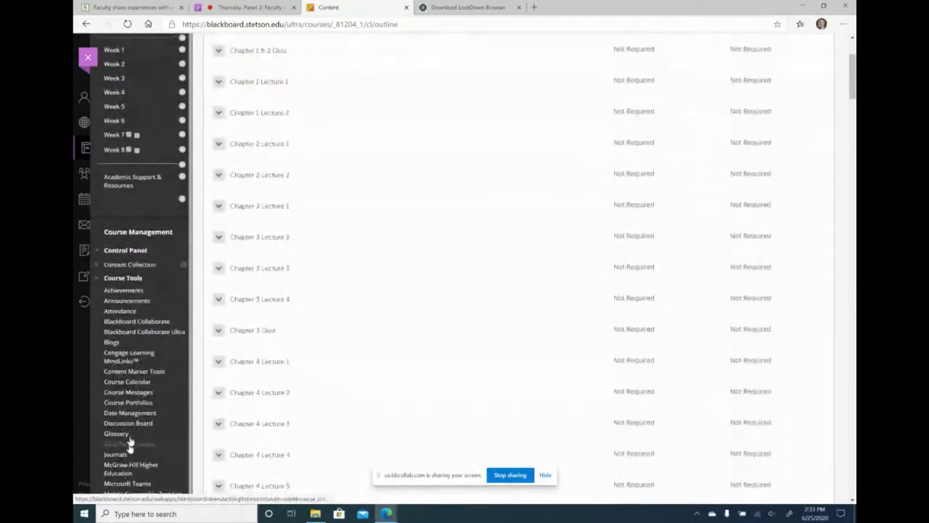
scroll(131, 305, "up", 5)
left_click(116, 262)
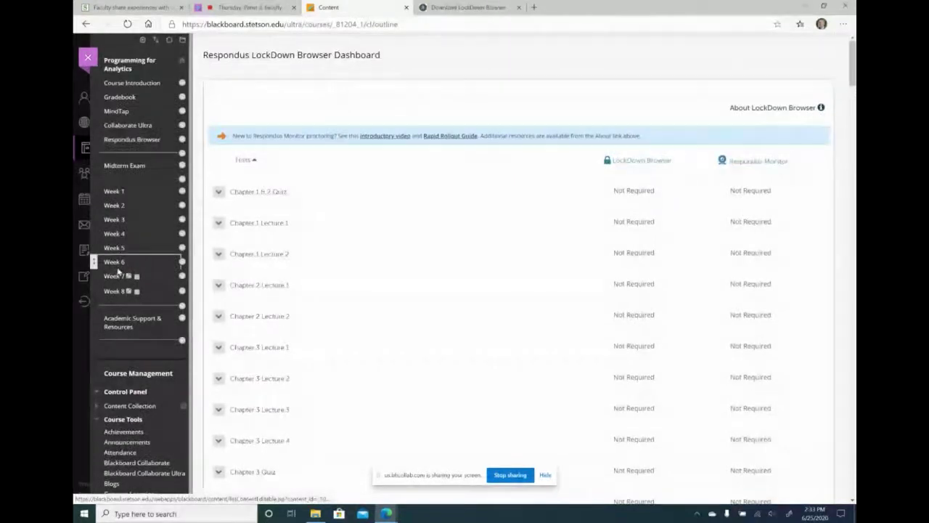
left_click(255, 351)
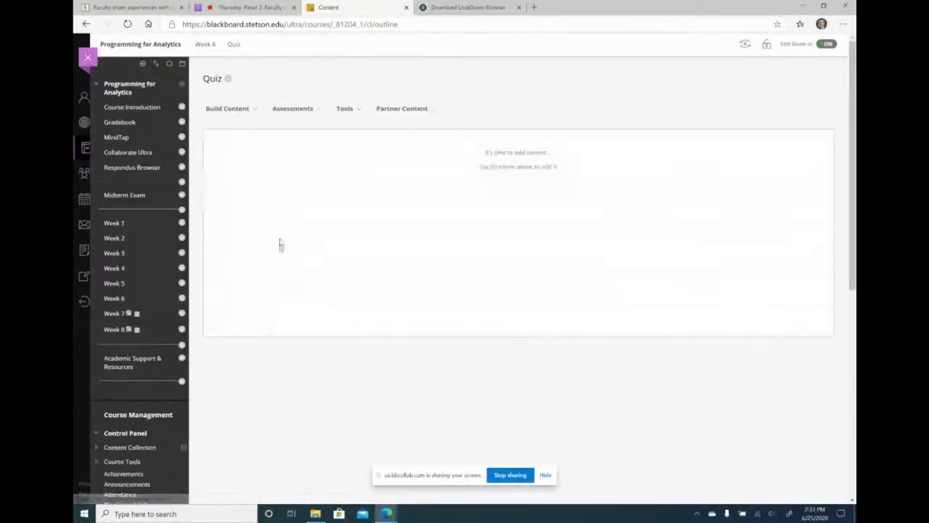
Open the test options of the Chapter 5 (part 1) Quiz in the Week 5 Quiz folder
left_click(114, 283)
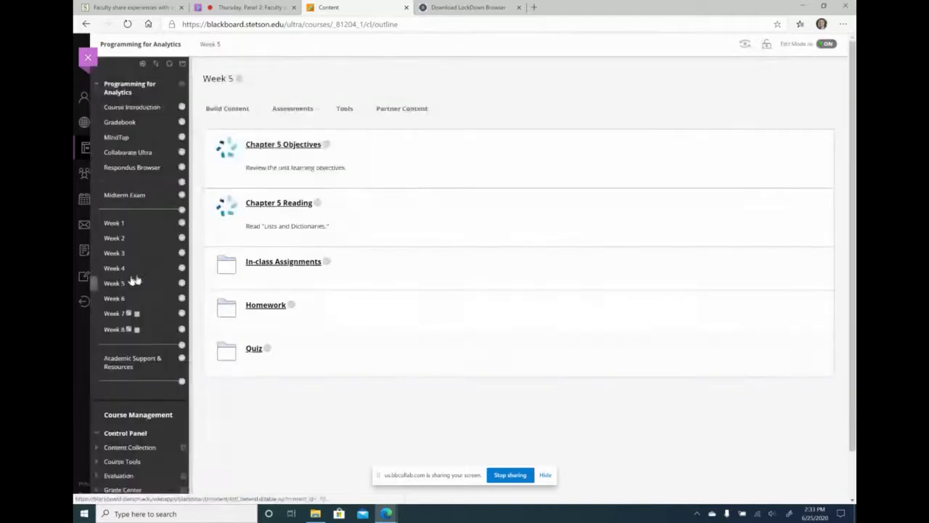
left_click(254, 349)
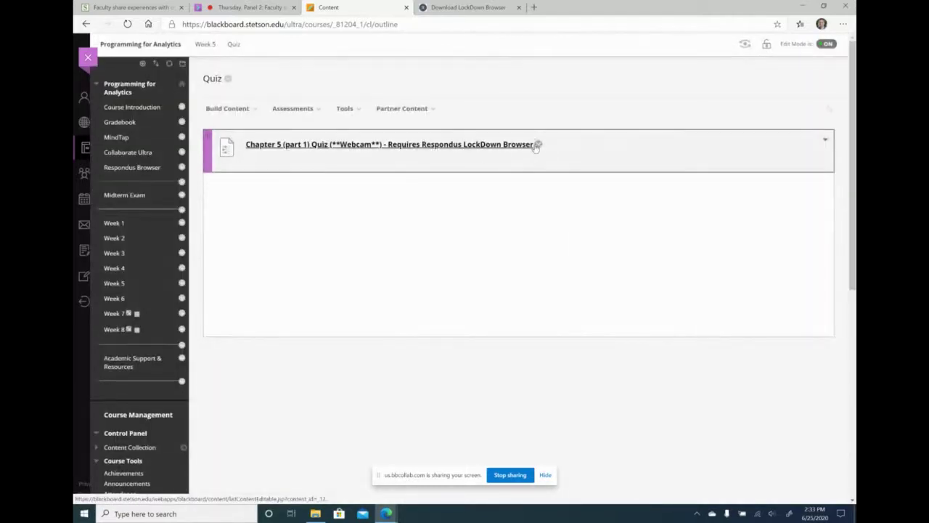
left_click(538, 145)
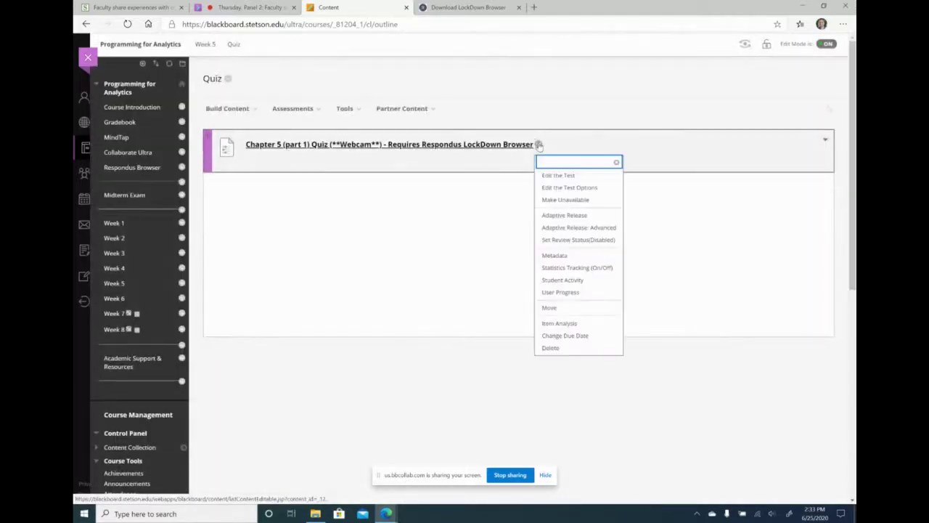
left_click(556, 189)
Review the quiz's Test Availability settings and demonstrate Force Completion by turning it off and back on
scroll(347, 305, "down", 10)
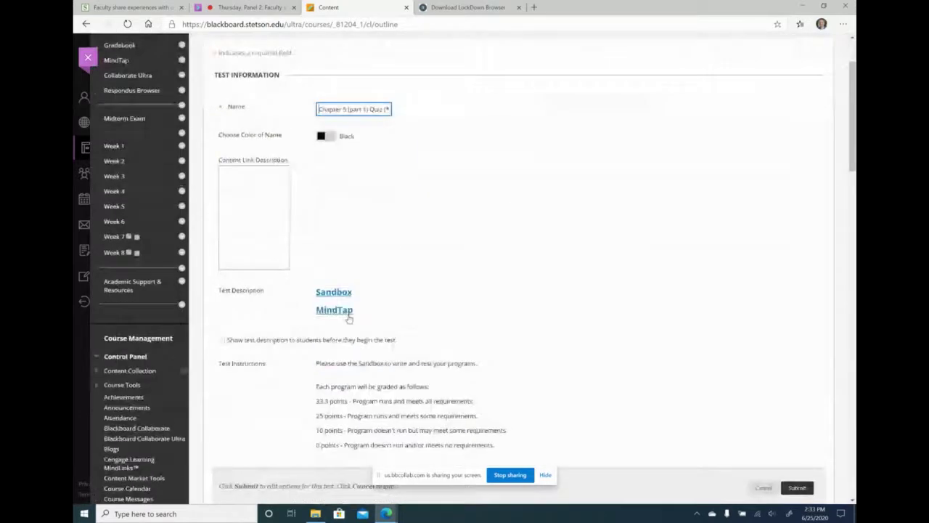
scroll(330, 249, "down", 1)
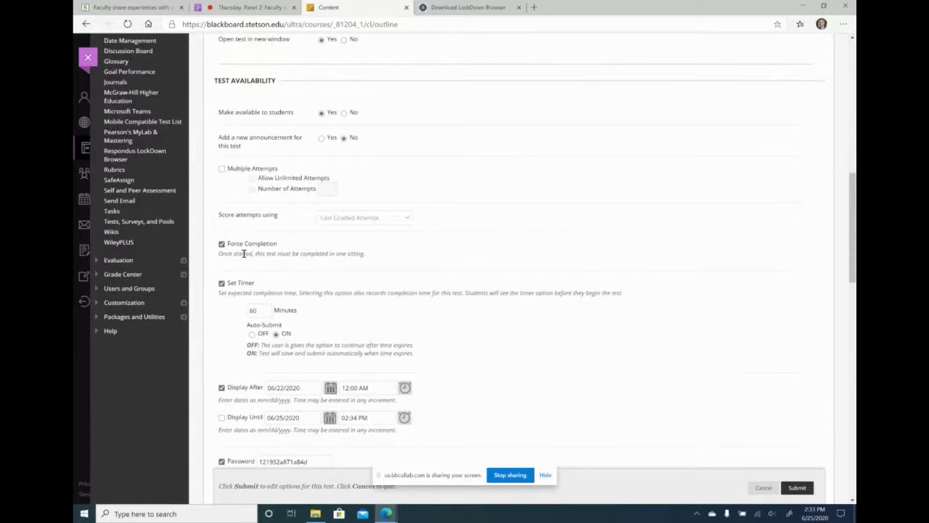
scroll(244, 254, "down", 1)
scroll(243, 250, "up", 1)
left_click(221, 244)
left_click(221, 245)
Open the Sandbox link in the quiz's Test Description to show the Python editor, and return to the test options
scroll(259, 246, "up", 10)
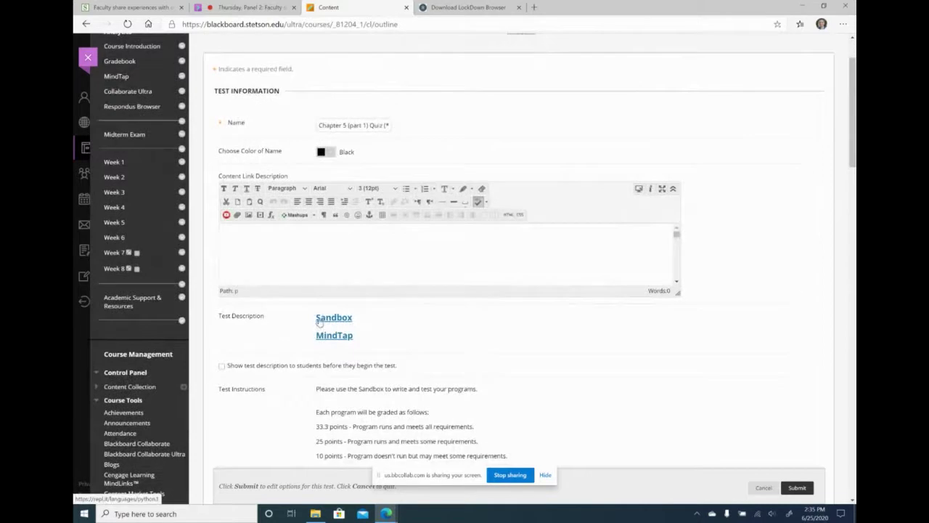
left_click(325, 320)
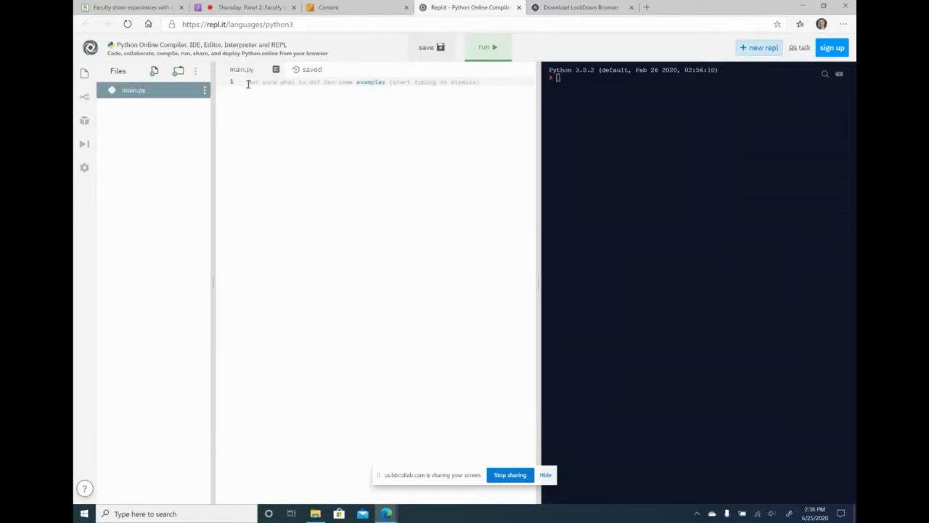
key("ctrl+shift+Tab")
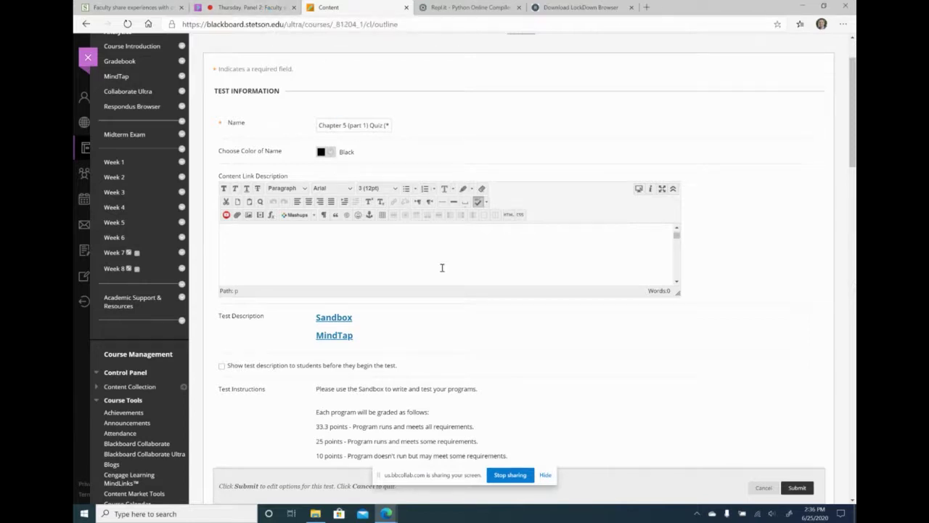
Review the quiz's Test Instructions and grading scale, and leave the test options without submitting
scroll(498, 340, "down", 3)
scroll(499, 343, "down", 2)
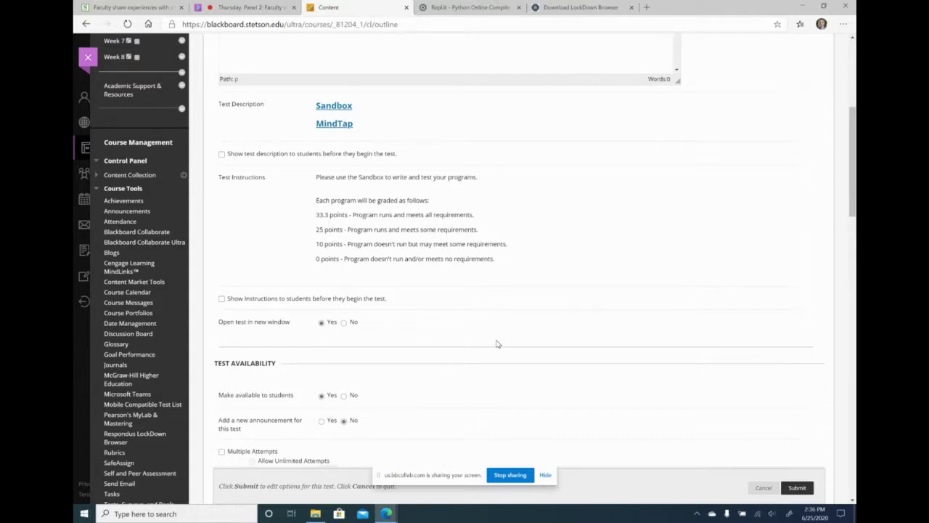
left_click(764, 487)
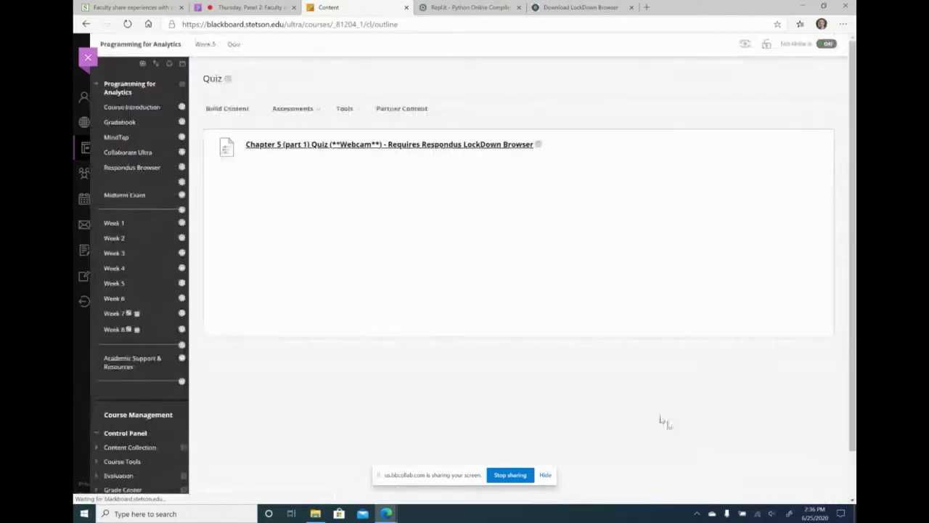
Look through the course's Customization tools in the Control Panel, and open Course Copy from Packages and Utilities
scroll(367, 372, "down", 1)
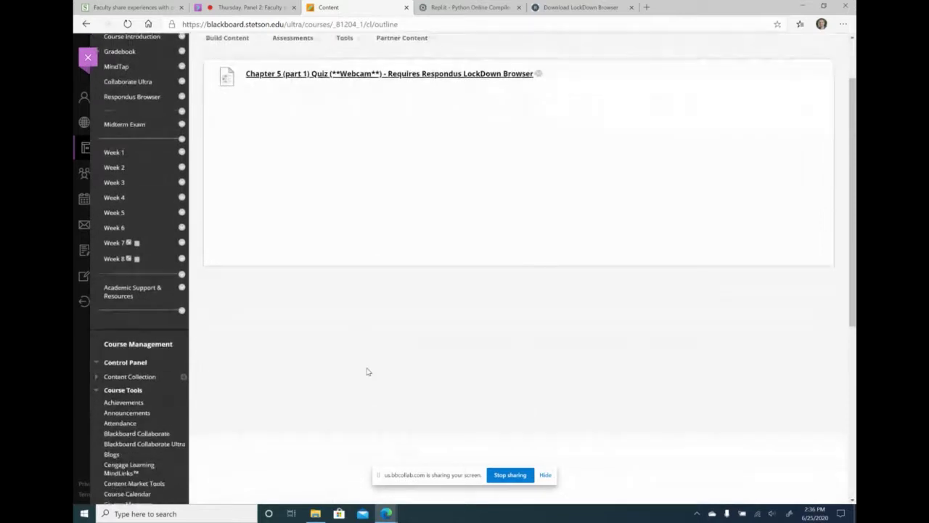
scroll(366, 372, "up", 1)
scroll(367, 371, "down", 4)
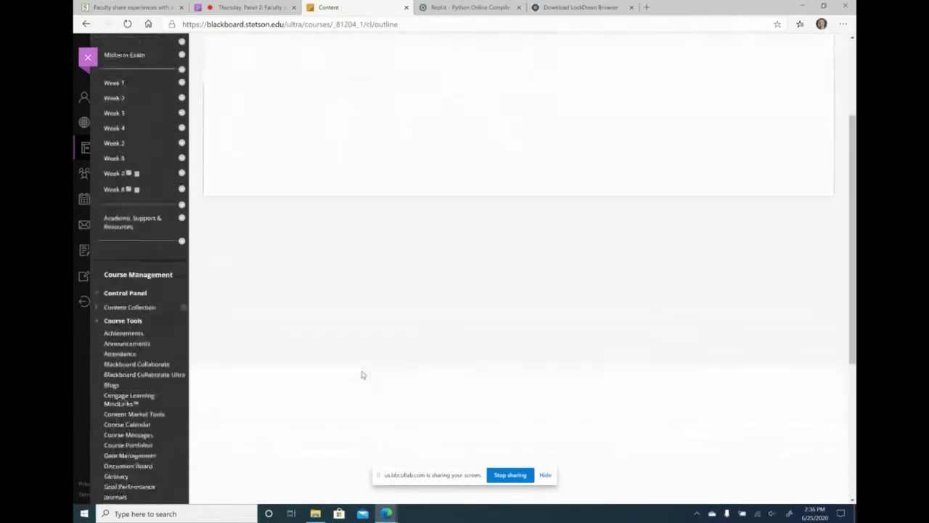
scroll(174, 396, "down", 2)
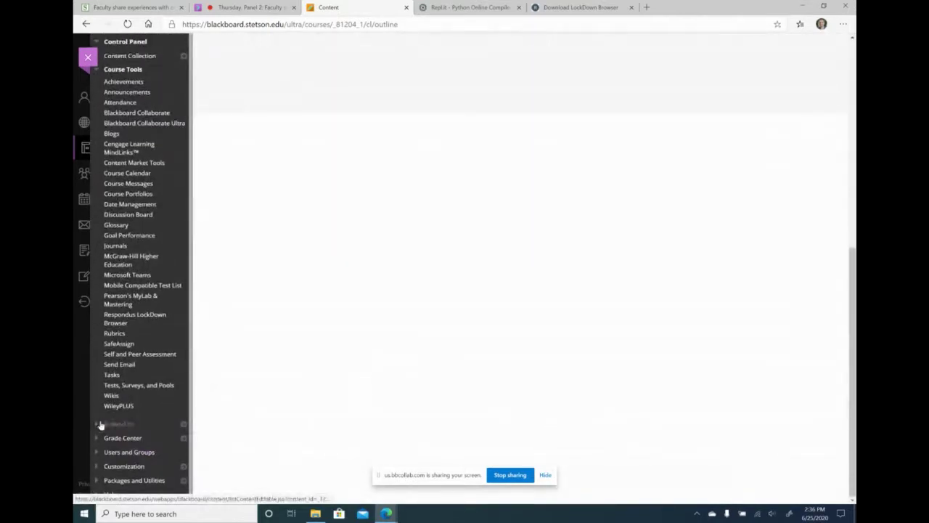
left_click(121, 465)
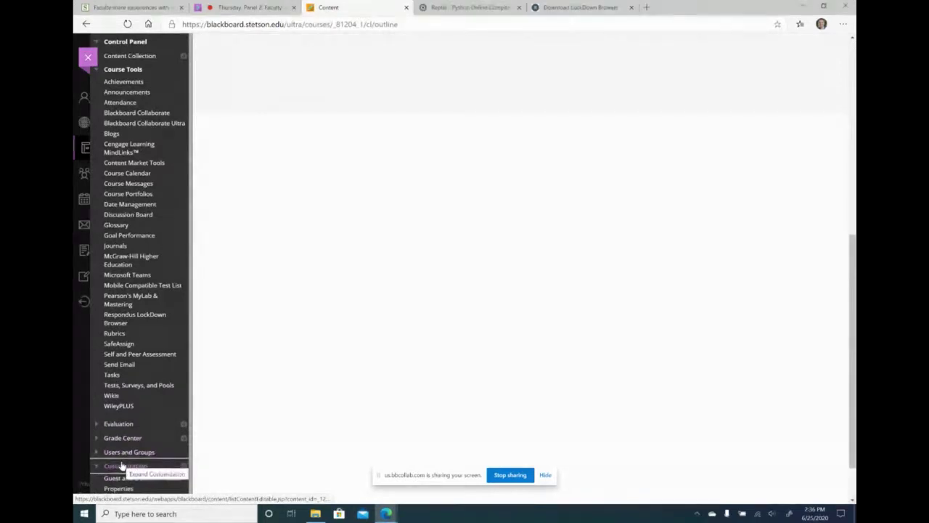
scroll(122, 465, "down", 1)
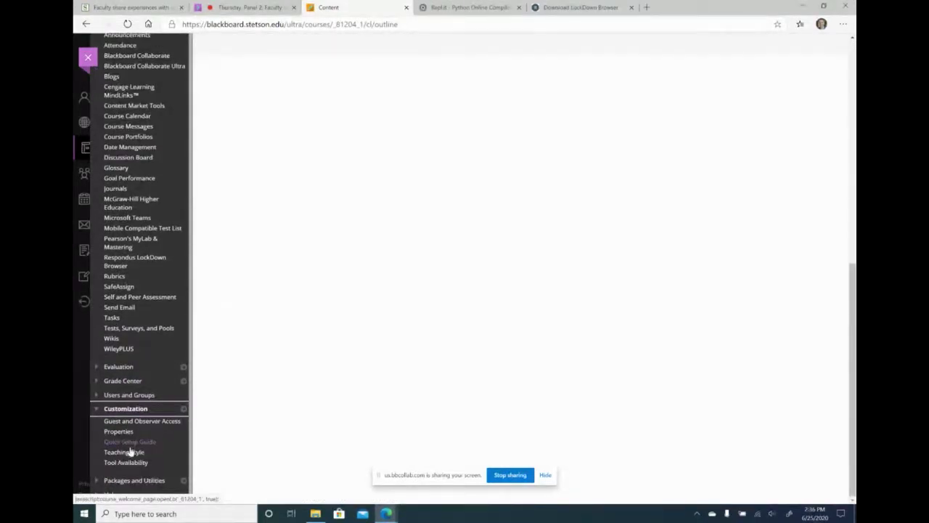
left_click(127, 463)
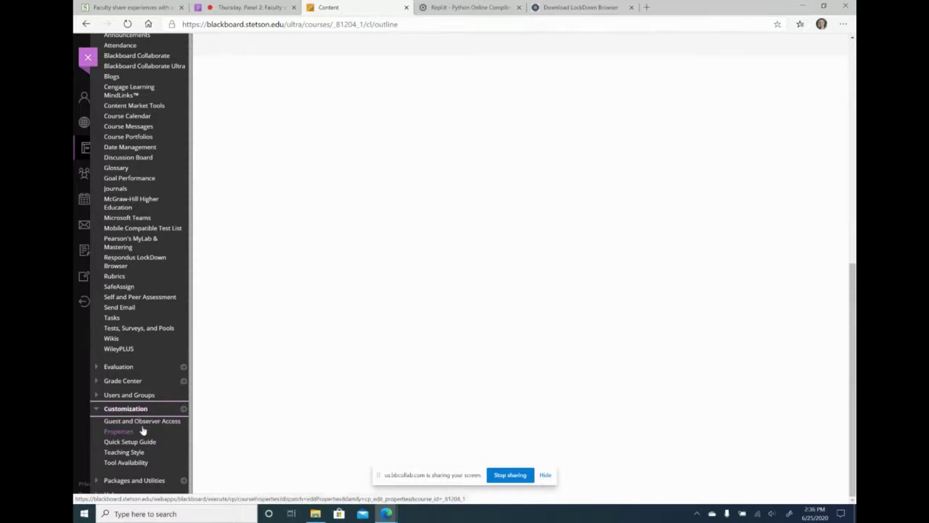
left_click(119, 443)
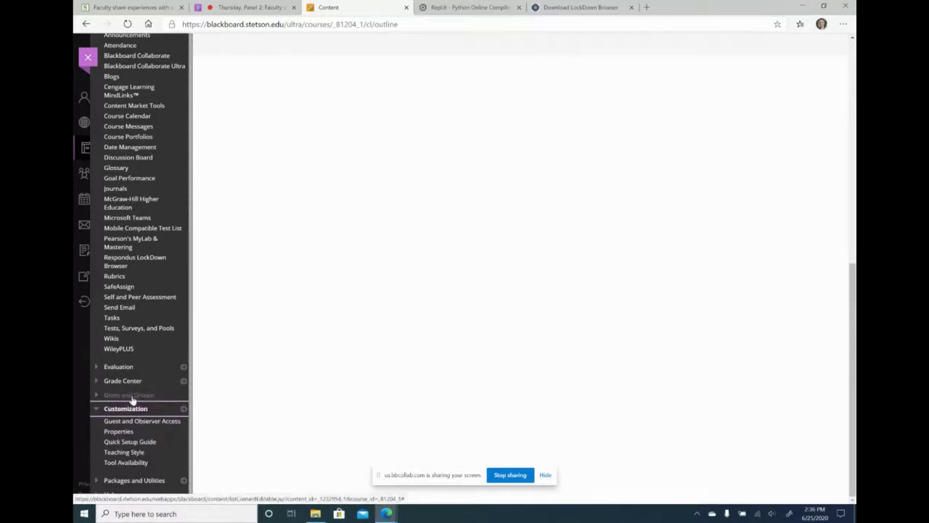
left_click(133, 445)
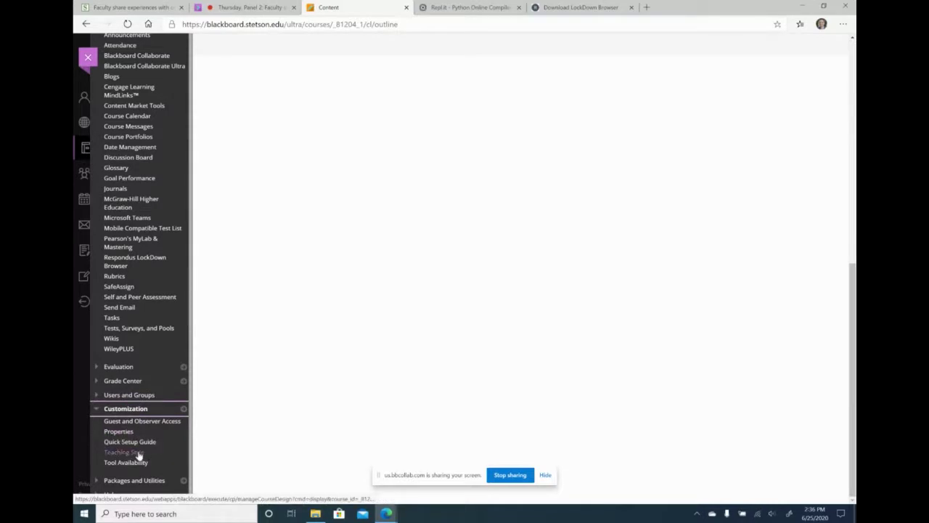
left_click(160, 479)
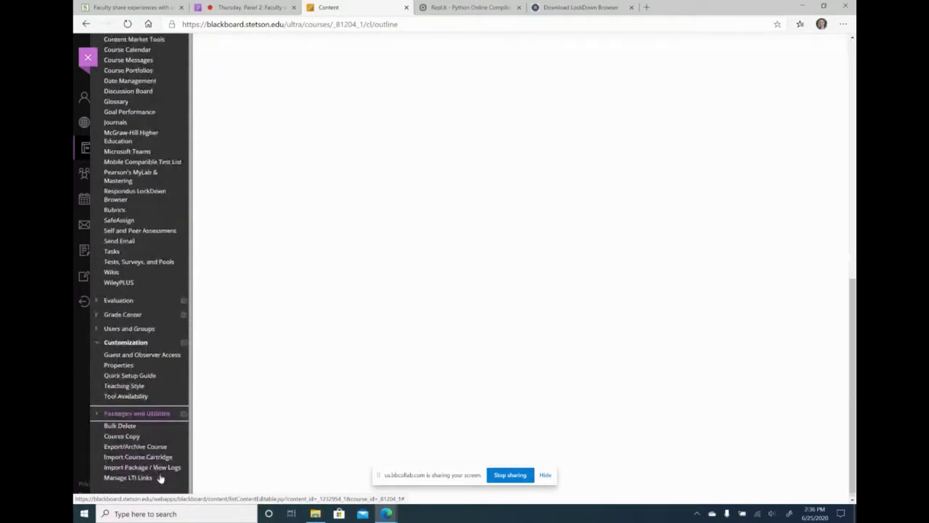
left_click(124, 436)
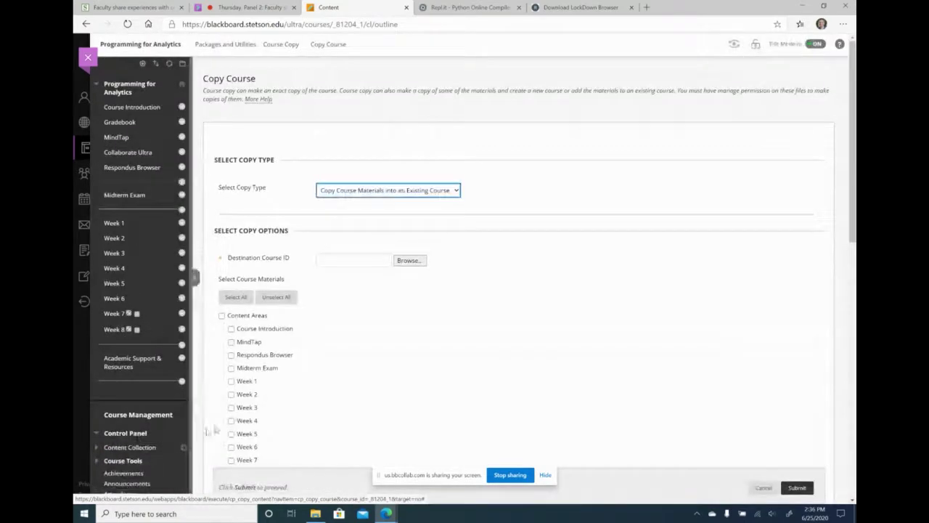
Review the Copy Course page's material selections and File Attachments options without submitting, and return to the Collaborate panel session
scroll(408, 373, "down", 3)
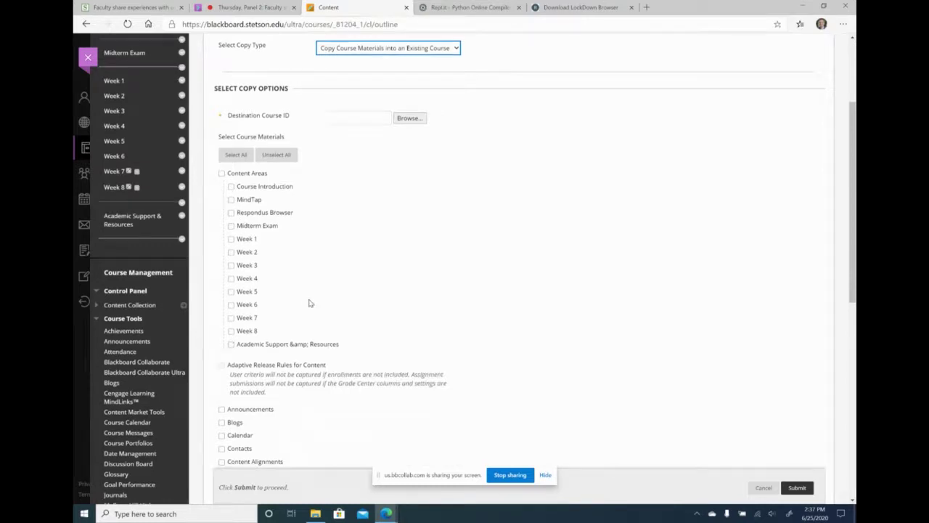
scroll(309, 320, "down", 6)
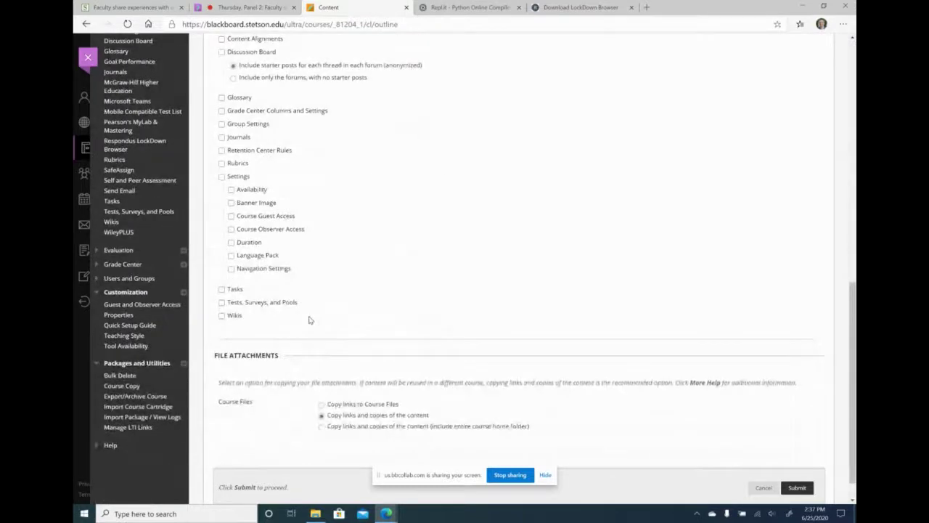
scroll(307, 318, "down", 1)
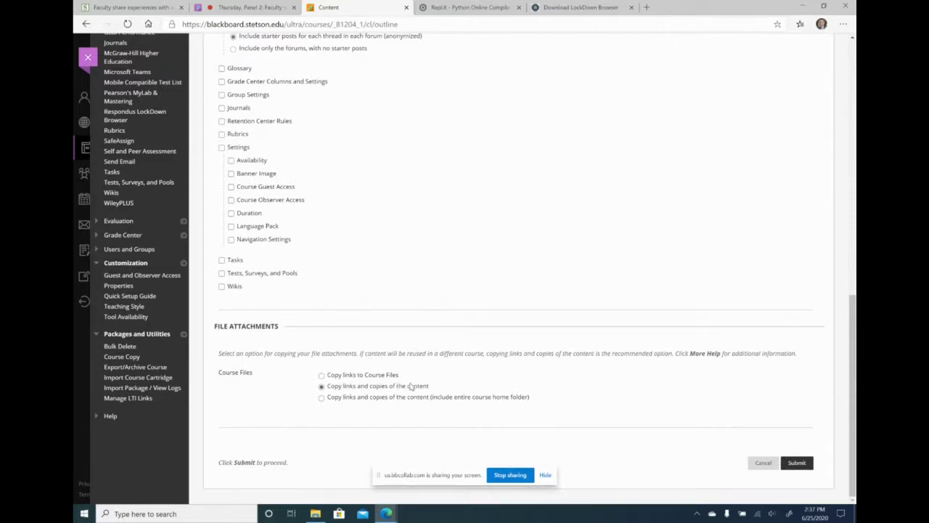
scroll(340, 348, "up", 3)
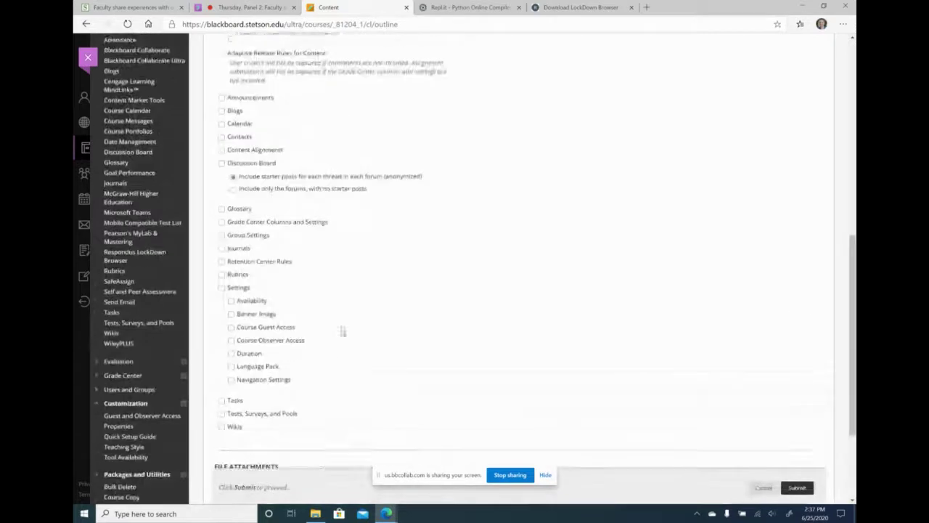
scroll(319, 239, "up", 3)
scroll(294, 174, "down", 1)
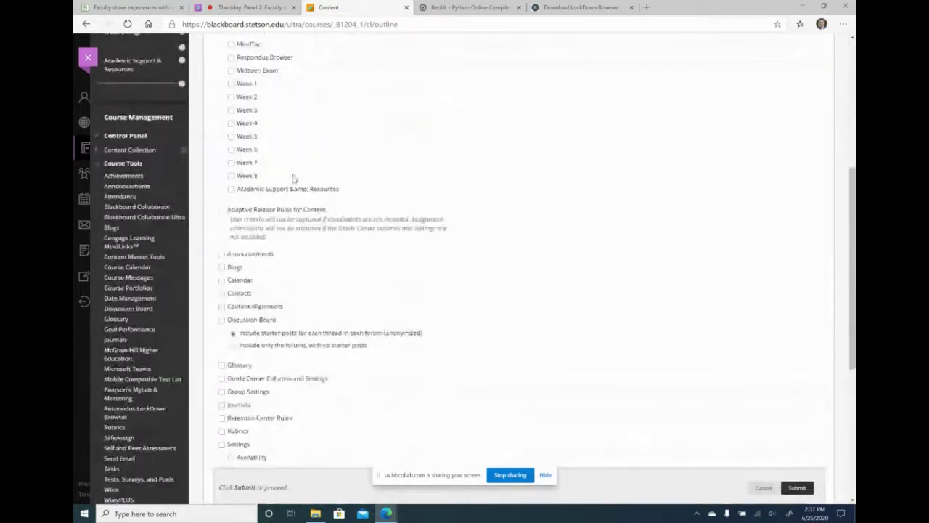
scroll(298, 160, "up", 3)
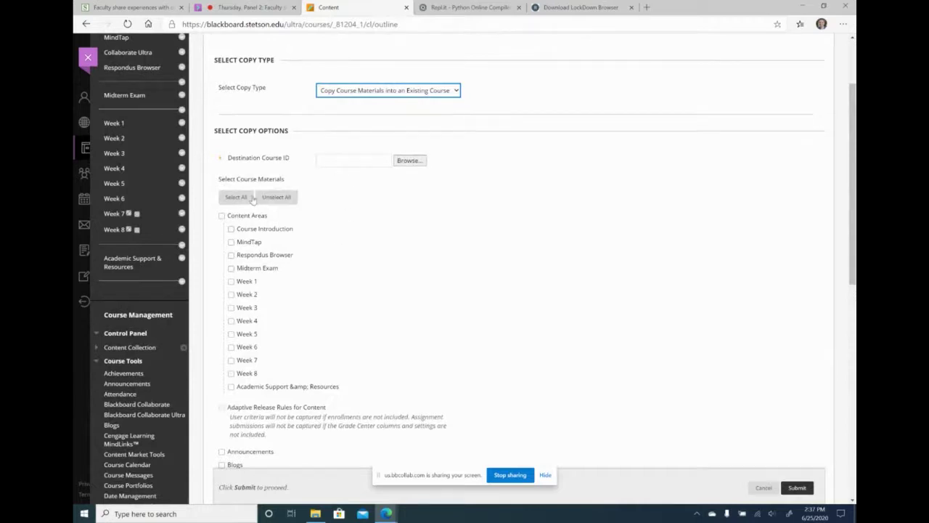
scroll(273, 290, "down", 4)
scroll(268, 291, "down", 4)
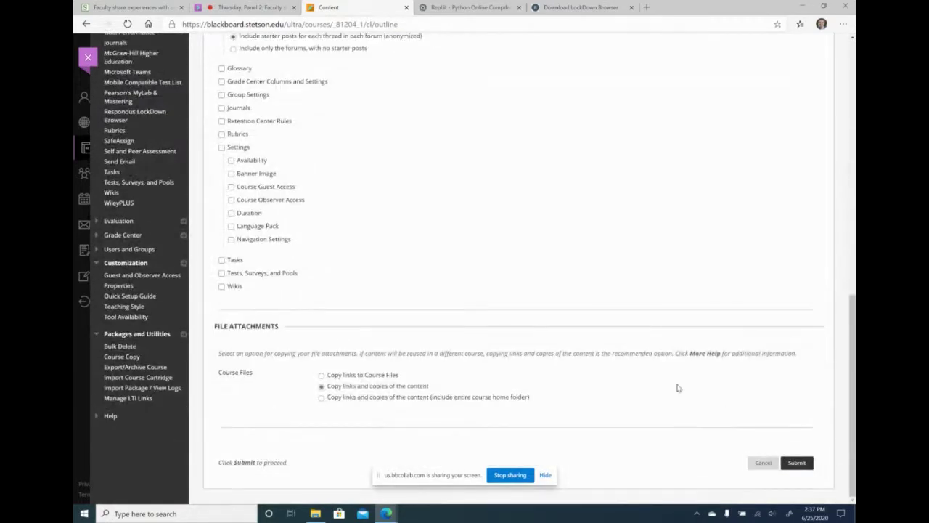
scroll(493, 225, "up", 15)
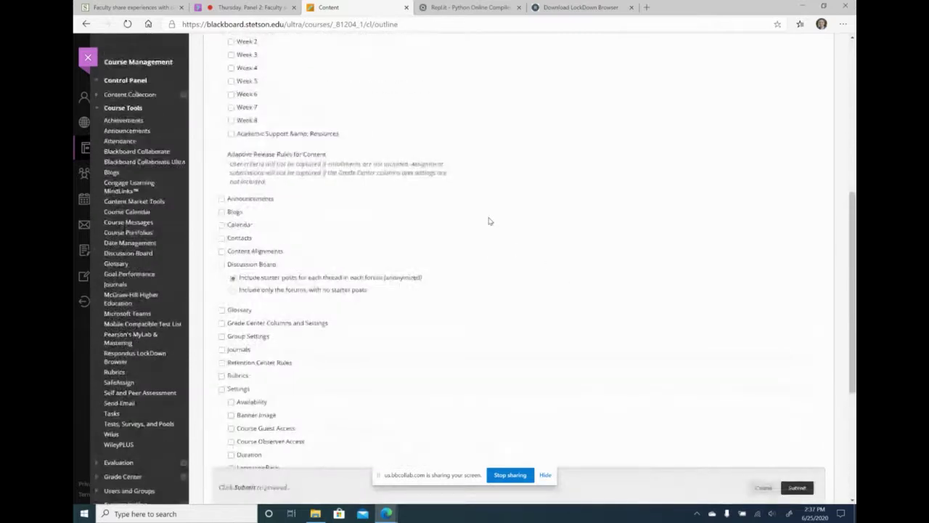
left_click(243, 7)
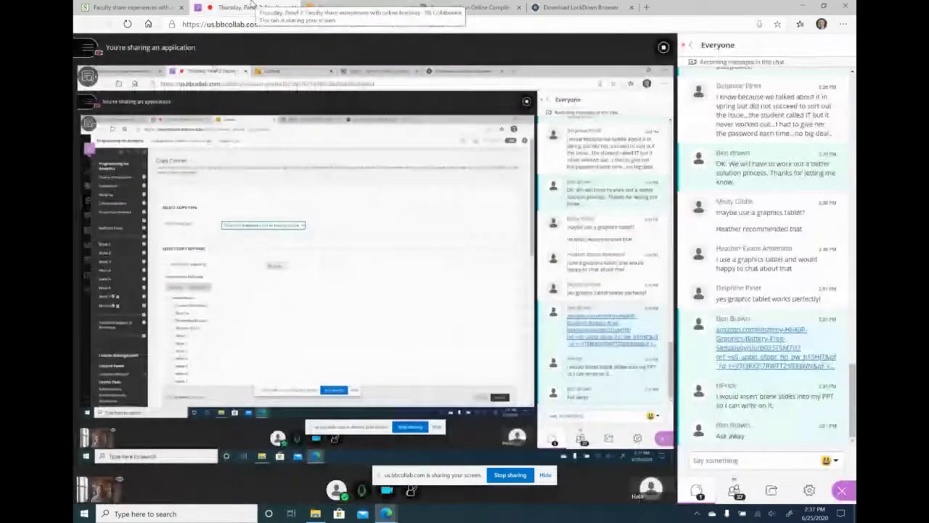